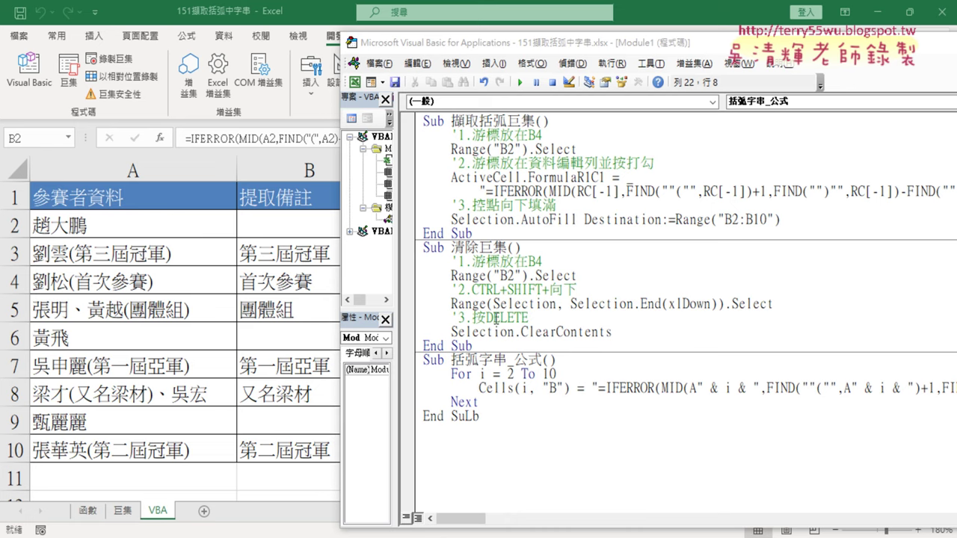
Dismiss the compile error, change 'End SuLb' to 'End Sub', and select the 括弧字串_公式 procedure
{"action": "left_click", "coordinate": [423, 360]}
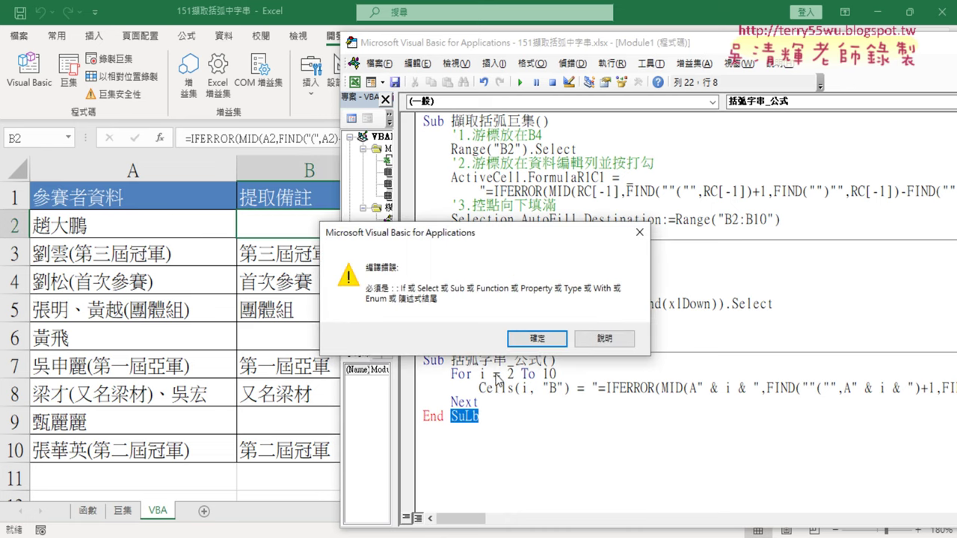
{"action": "left_click", "coordinate": [420, 338]}
{"action": "left_click", "coordinate": [500, 419]}
{"action": "left_click_drag", "start_coordinate": [501, 419], "coordinate": [452, 417]}
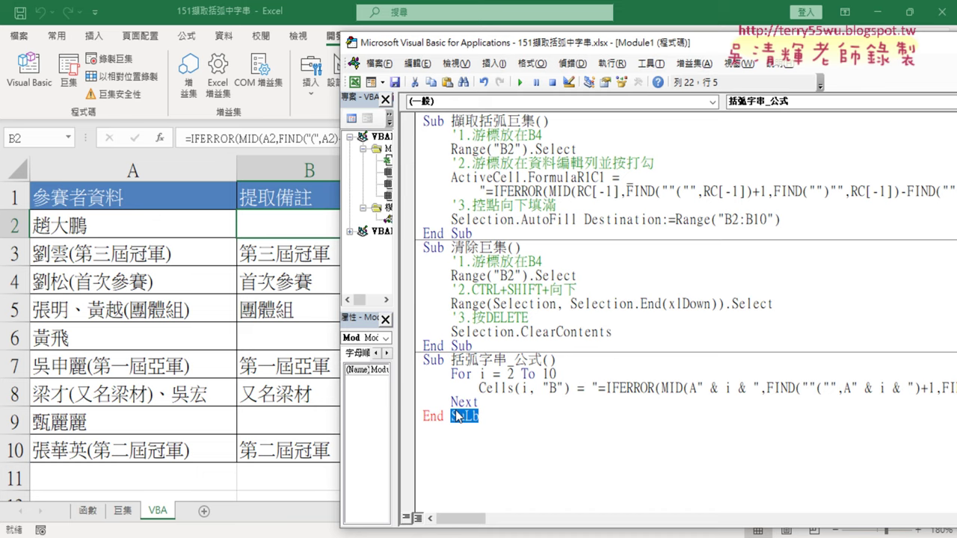
{"action": "type", "text": "Su"}
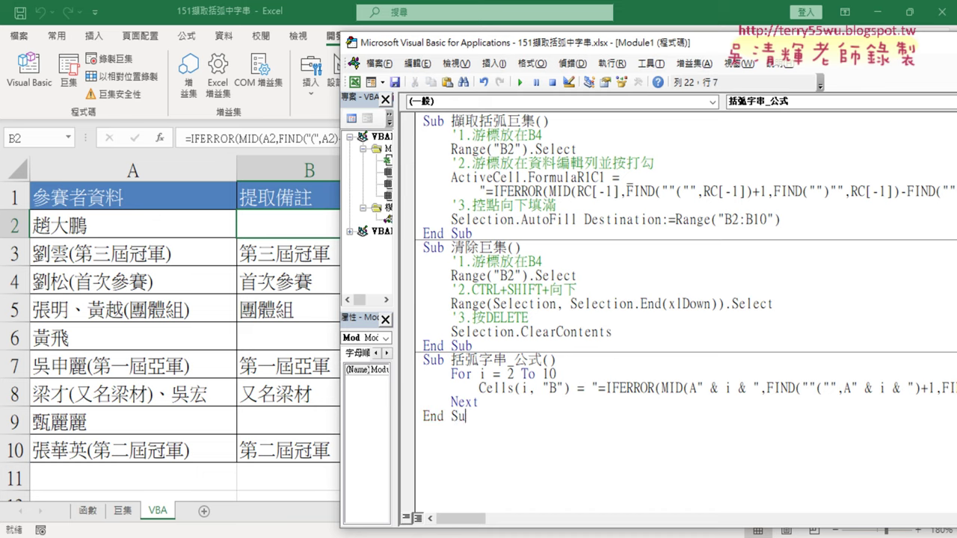
{"action": "type", "text": "b"}
{"action": "left_click_drag", "start_coordinate": [490, 417], "coordinate": [423, 359]}
Copy the 括弧字串_公式 procedure and paste a duplicate on the empty line below it
{"action": "right_click", "coordinate": [456, 377]}
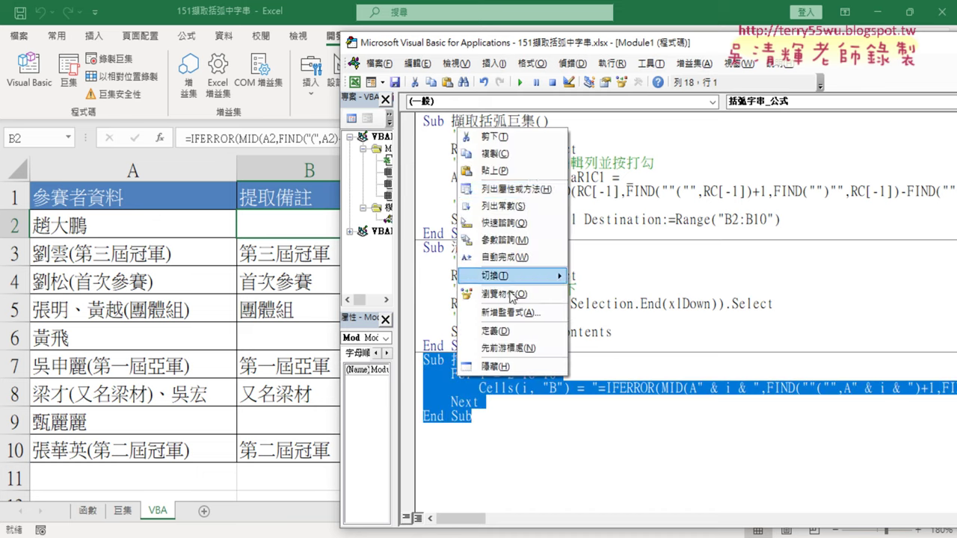
{"action": "left_click", "coordinate": [526, 156]}
{"action": "left_click", "coordinate": [467, 437]}
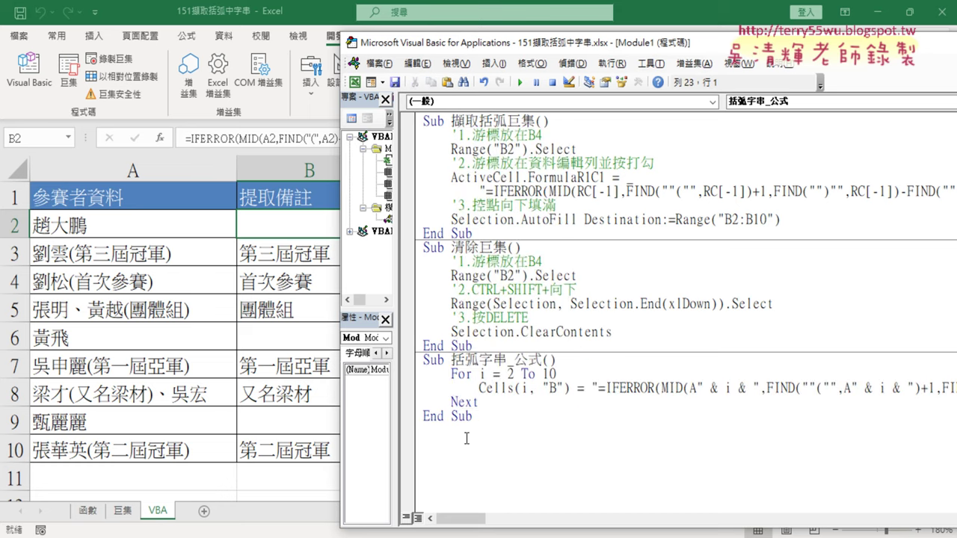
{"action": "key", "text": "ctrl+v"}
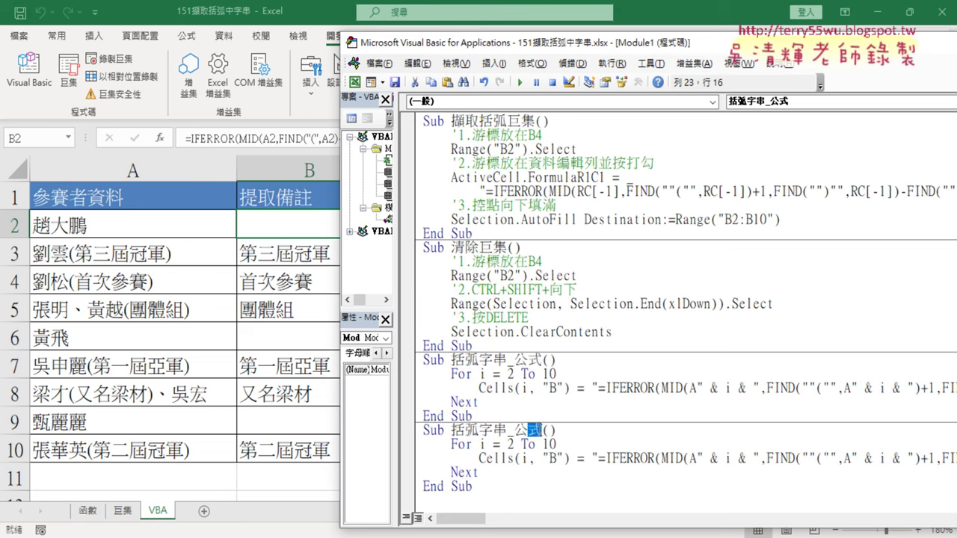
Rename the pasted procedure to 清除() and add a blank line after it
{"action": "left_click_drag", "start_coordinate": [544, 429], "coordinate": [451, 430]}
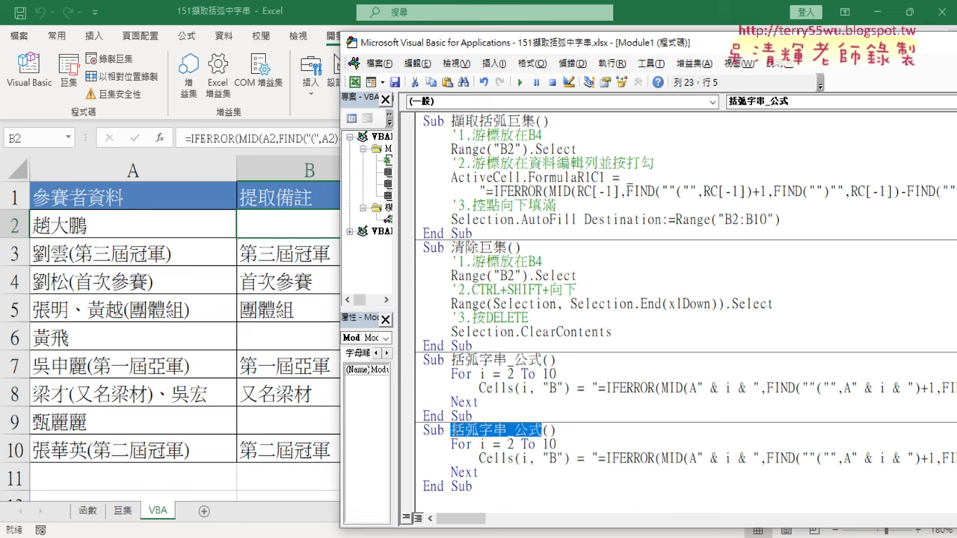
{"action": "key", "text": "Delete"}
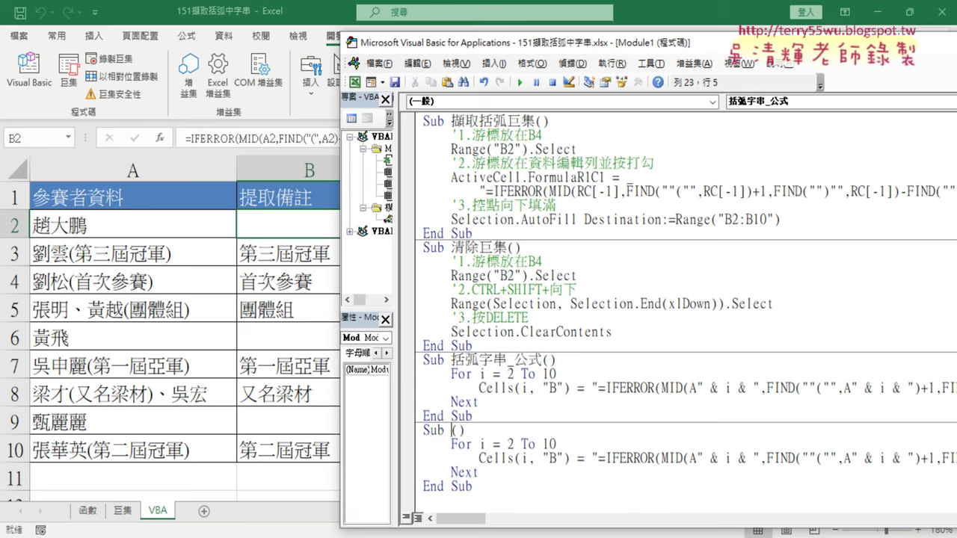
{"action": "type", "text": "ㄑ"}
{"action": "type", "text": "清"}
{"action": "type", "text": "ㄔ除"}
{"action": "type", "text": "()"}
{"action": "left_click", "coordinate": [492, 490]}
{"action": "key", "text": "Return"}
{"action": "key", "text": "Return"}
{"action": "key", "text": "Return"}
{"action": "key", "text": "Return"}
{"action": "key", "text": "Return"}
{"action": "key", "text": "Return"}
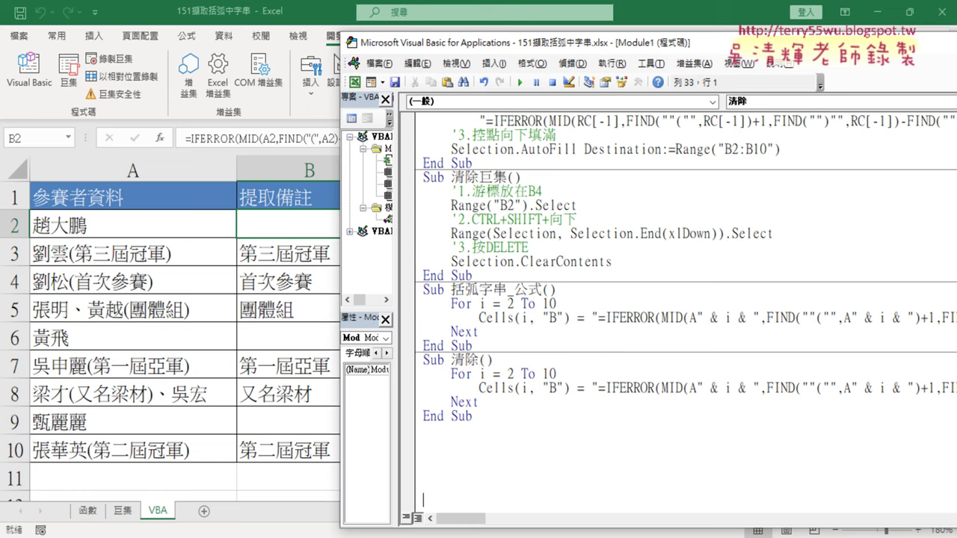
{"action": "left_click", "coordinate": [589, 387]}
In Sub 清除, replace the IFERROR formula after Cells(i, "B") = with an empty string ""
{"action": "left_click_drag", "start_coordinate": [593, 387], "coordinate": [604, 387]}
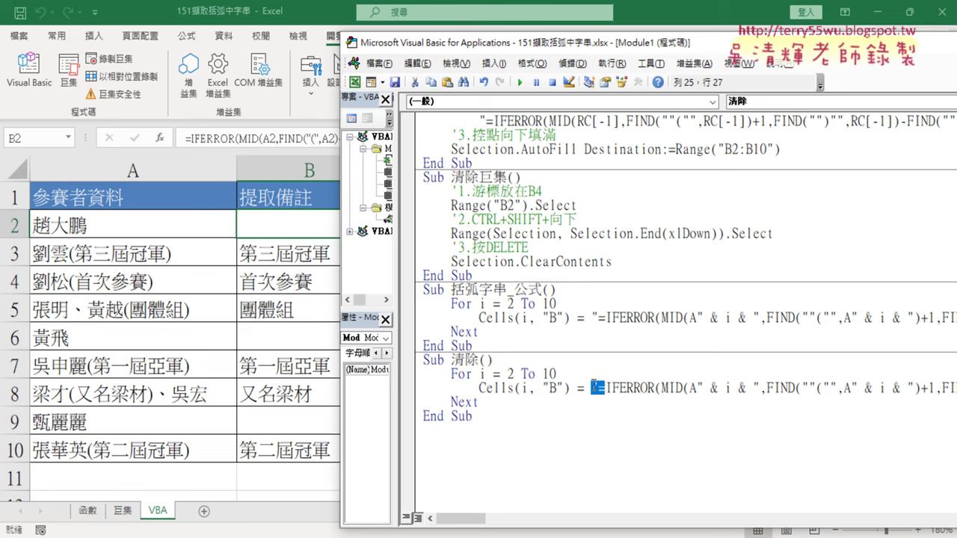
{"action": "left_click_drag", "start_coordinate": [710, 42], "coordinate": [454, 42]}
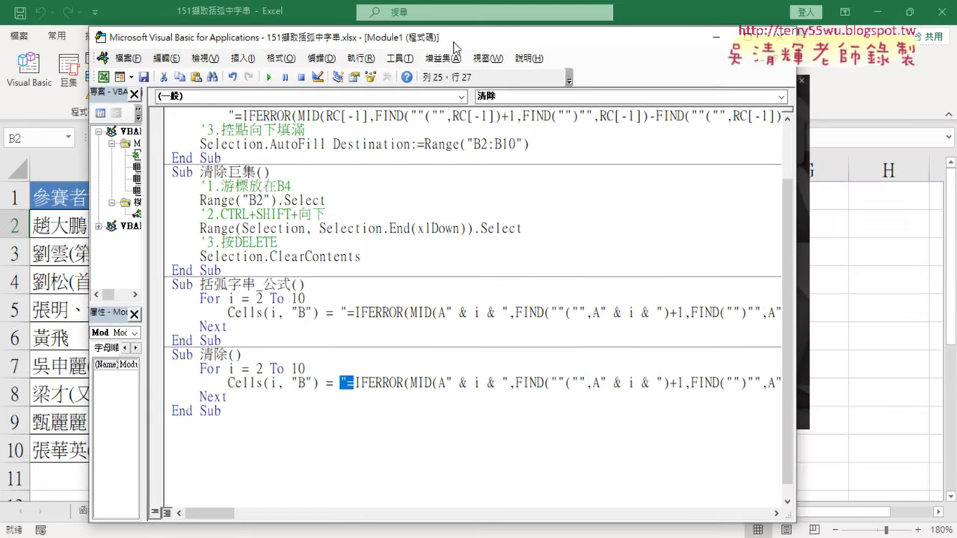
{"action": "left_click_drag", "start_coordinate": [340, 383], "coordinate": [311, 369]}
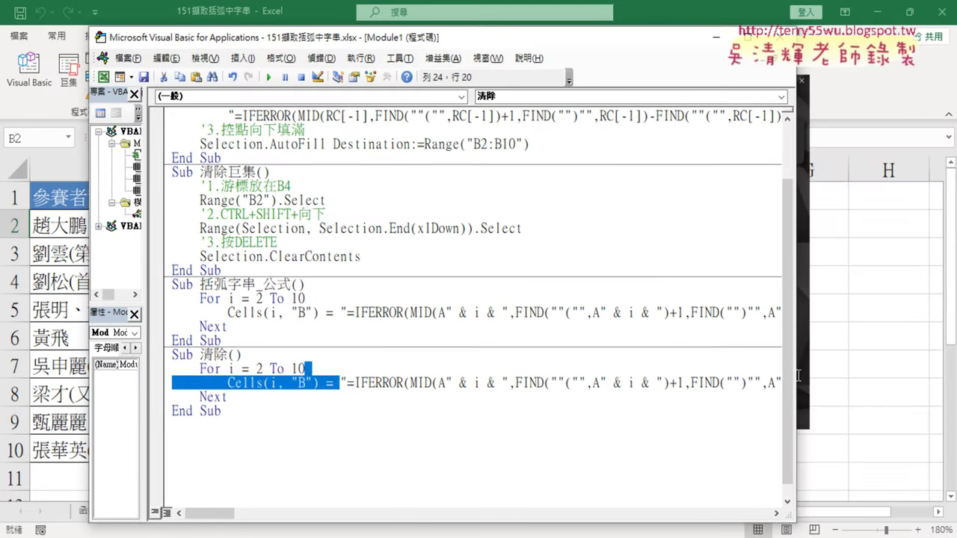
{"action": "left_click_drag", "start_coordinate": [798, 376], "coordinate": [783, 382]}
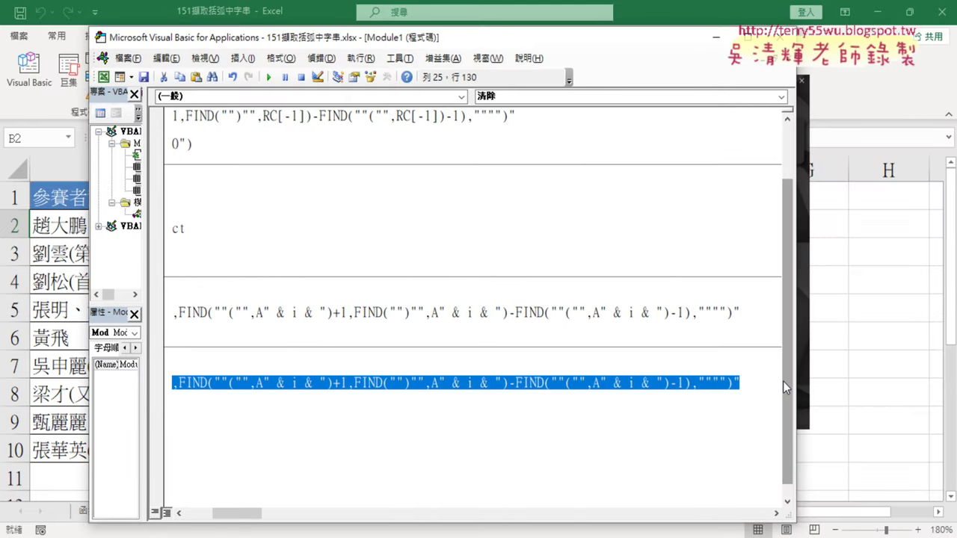
{"action": "type", "text": "\"\""}
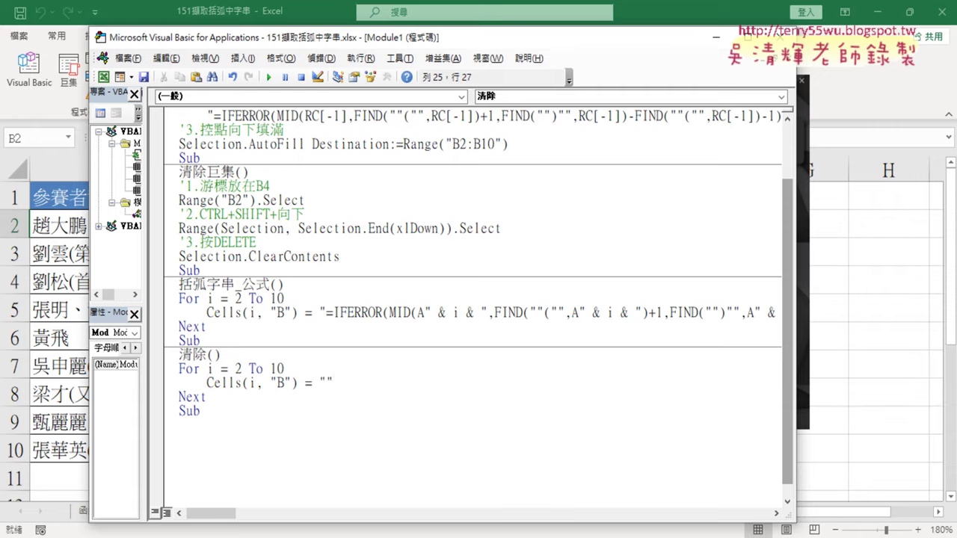
{"action": "left_click_drag", "start_coordinate": [568, 37], "coordinate": [863, 25]}
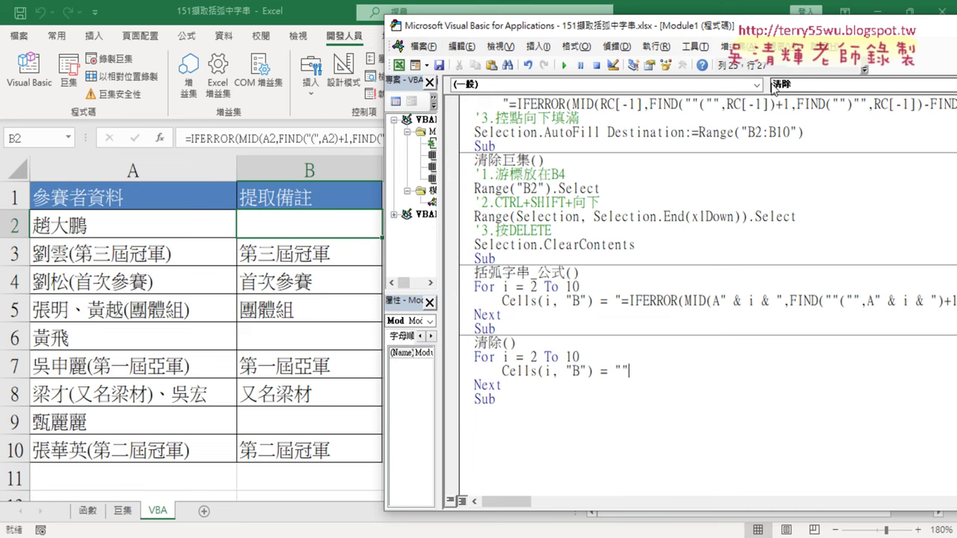
Run 清除, then 括弧字串_公式, then 清除 again to check column B, and return to Excel
{"action": "double_click", "coordinate": [620, 371]}
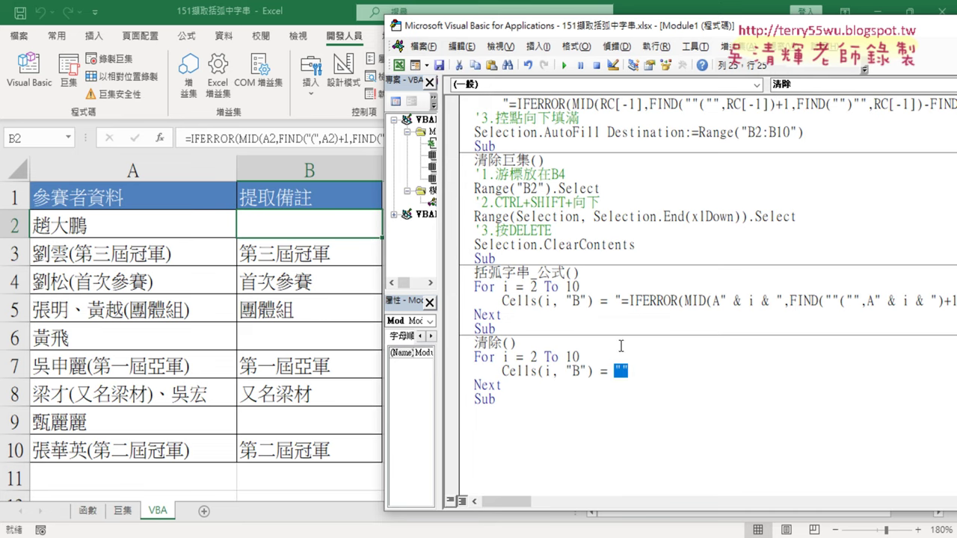
{"action": "left_click_drag", "start_coordinate": [613, 24], "coordinate": [672, 24]}
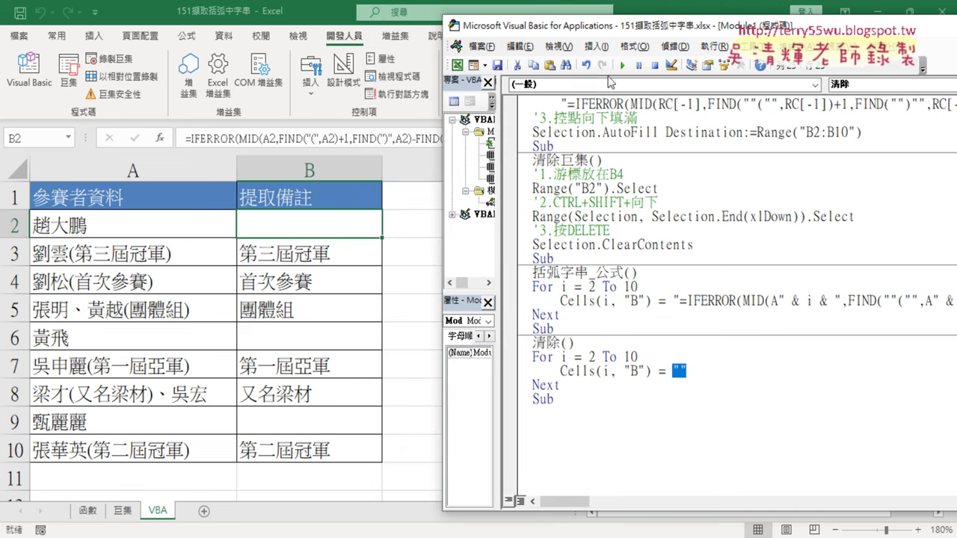
{"action": "left_click", "coordinate": [622, 65]}
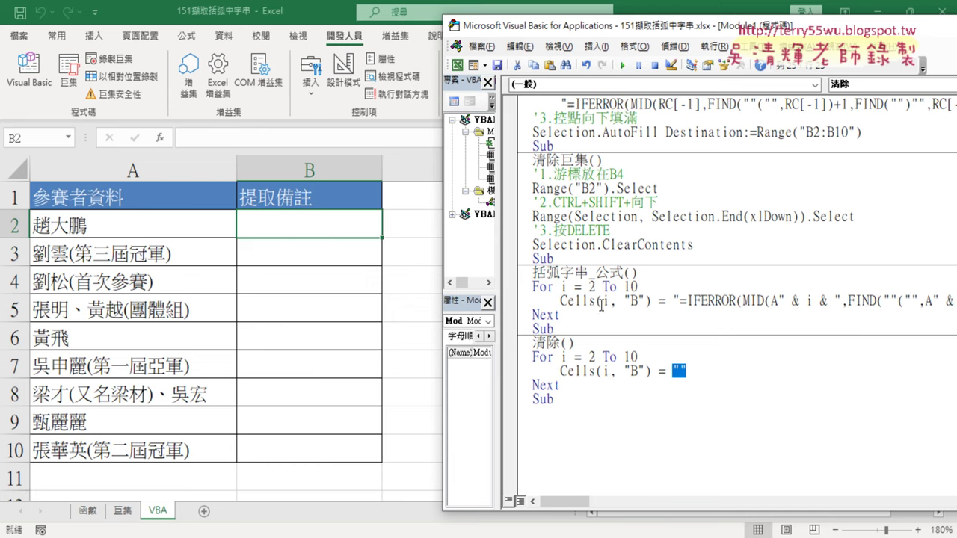
{"action": "left_click", "coordinate": [601, 305]}
{"action": "left_click", "coordinate": [622, 65]}
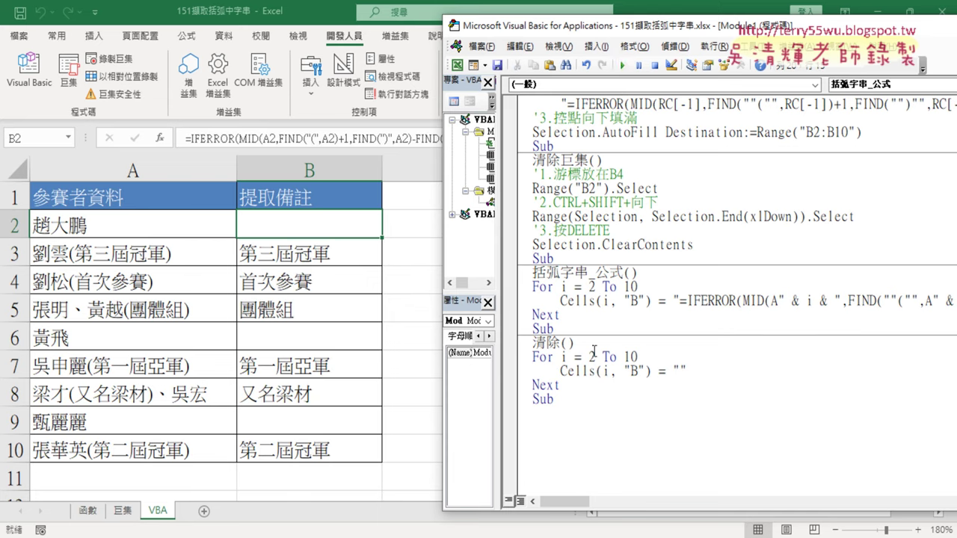
{"action": "left_click", "coordinate": [592, 370]}
{"action": "left_click", "coordinate": [622, 65]}
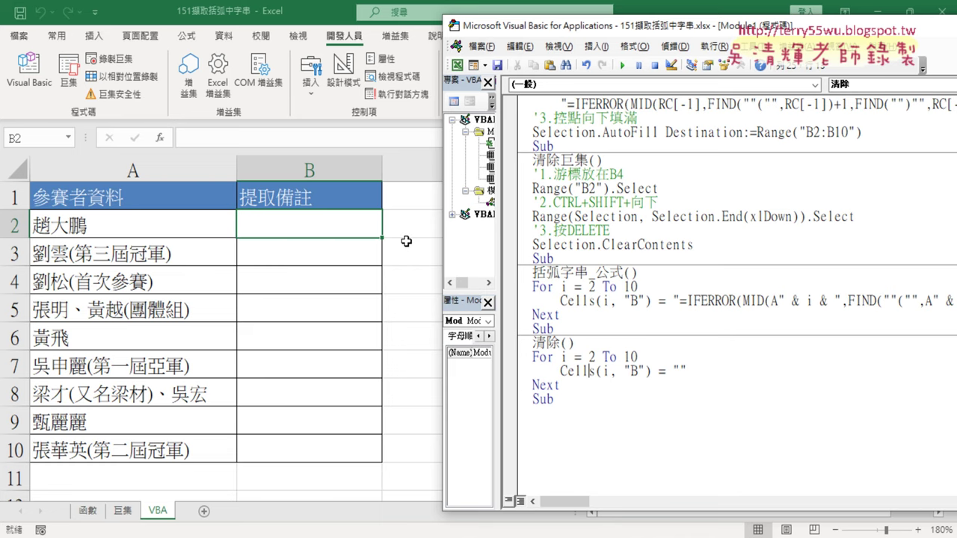
{"action": "left_click", "coordinate": [406, 240]}
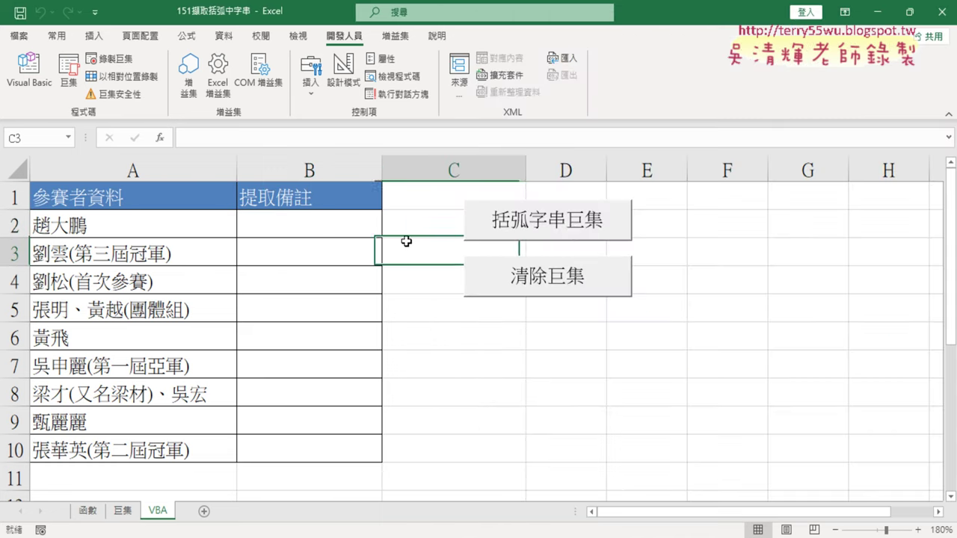
Assign the 括弧字串_公式 macro to the first button and relabel it 括弧字串_公式
{"action": "right_click", "coordinate": [568, 225]}
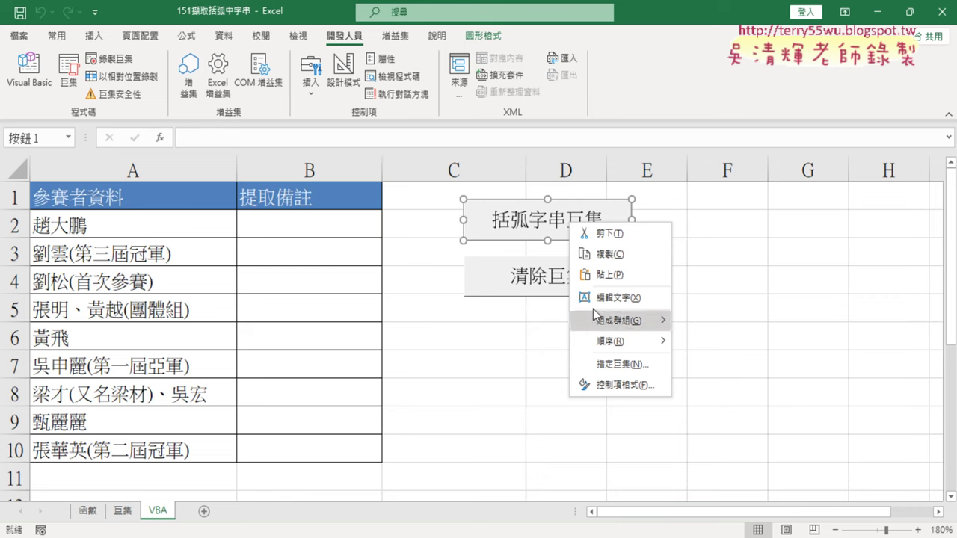
{"action": "left_click", "coordinate": [628, 367]}
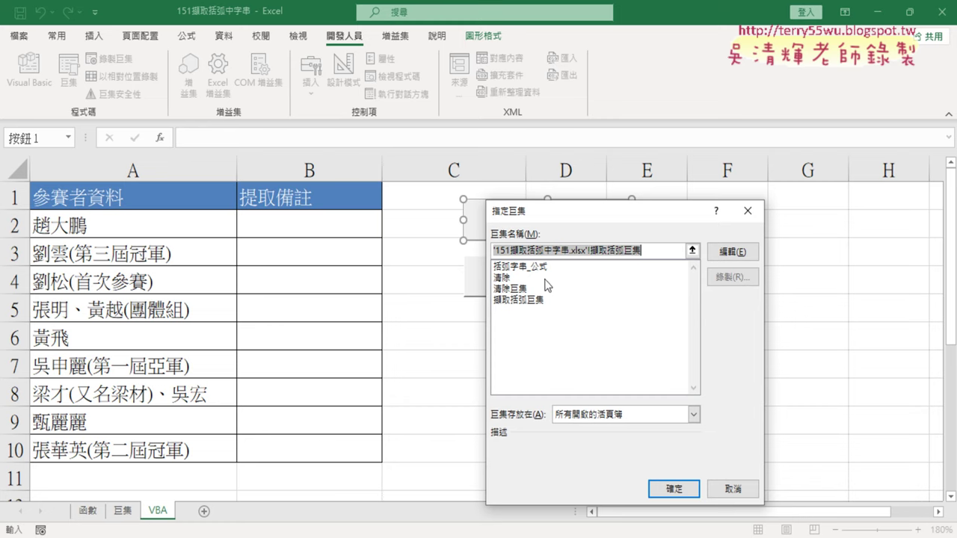
{"action": "left_click", "coordinate": [514, 268]}
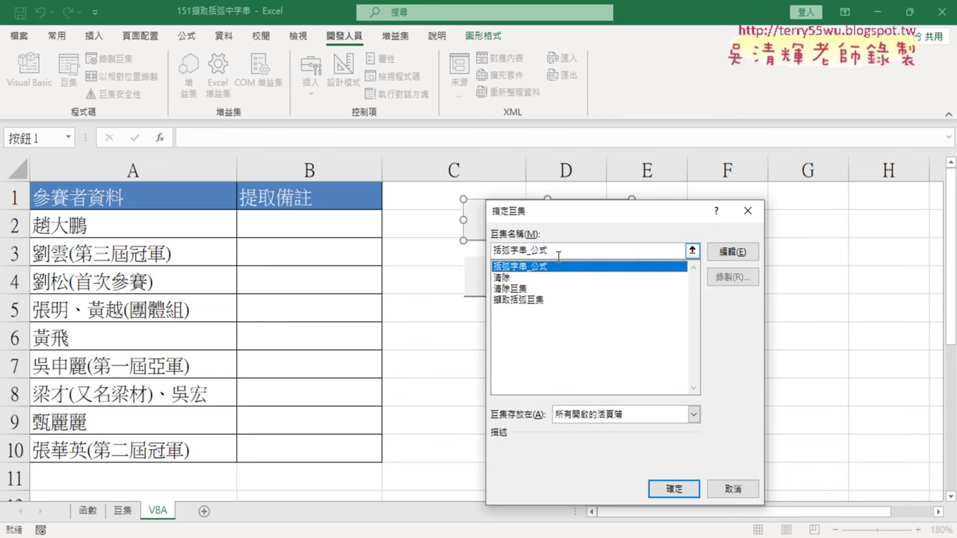
{"action": "right_click", "coordinate": [528, 252]}
{"action": "left_click", "coordinate": [574, 286]}
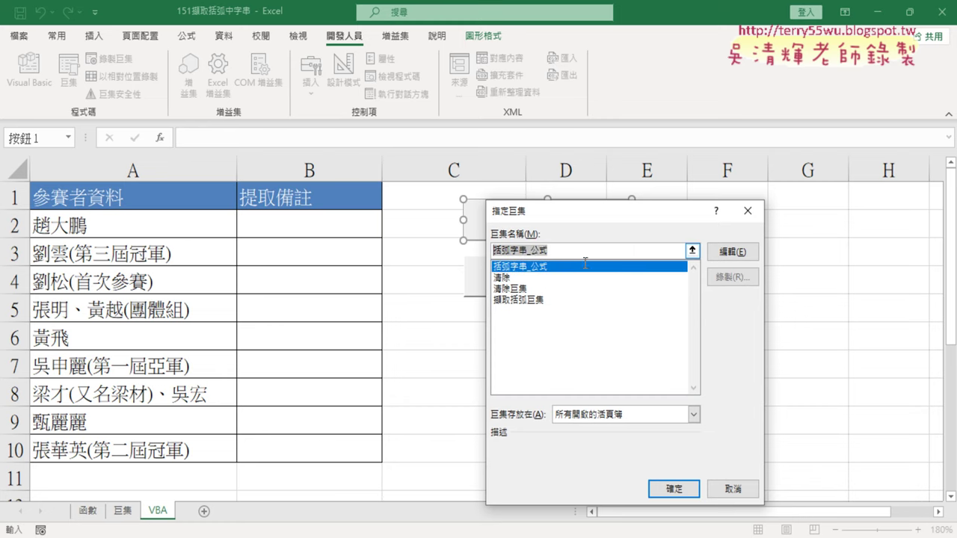
{"action": "left_click_drag", "start_coordinate": [617, 217], "coordinate": [782, 134]}
{"action": "left_click", "coordinate": [839, 408]}
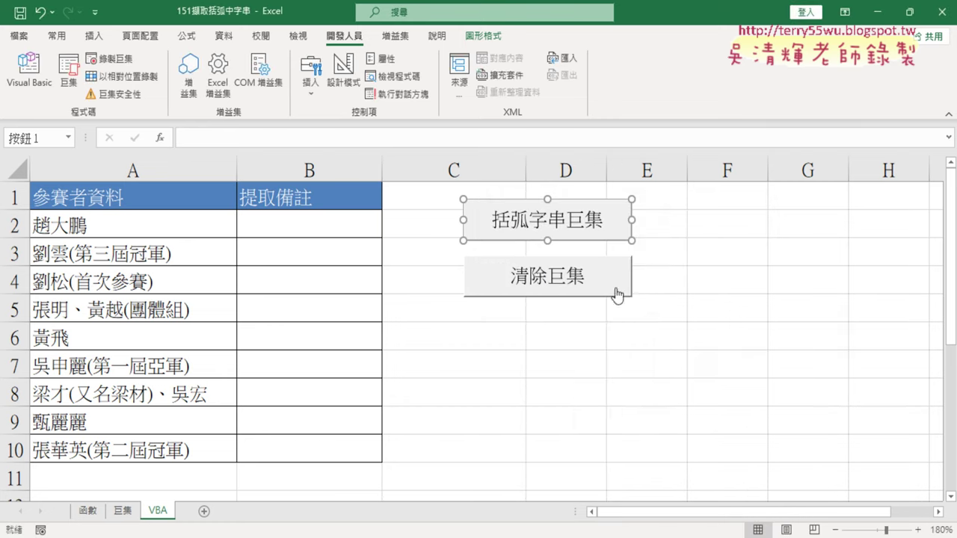
{"action": "key", "text": "Delete"}
{"action": "key", "text": "Delete"}
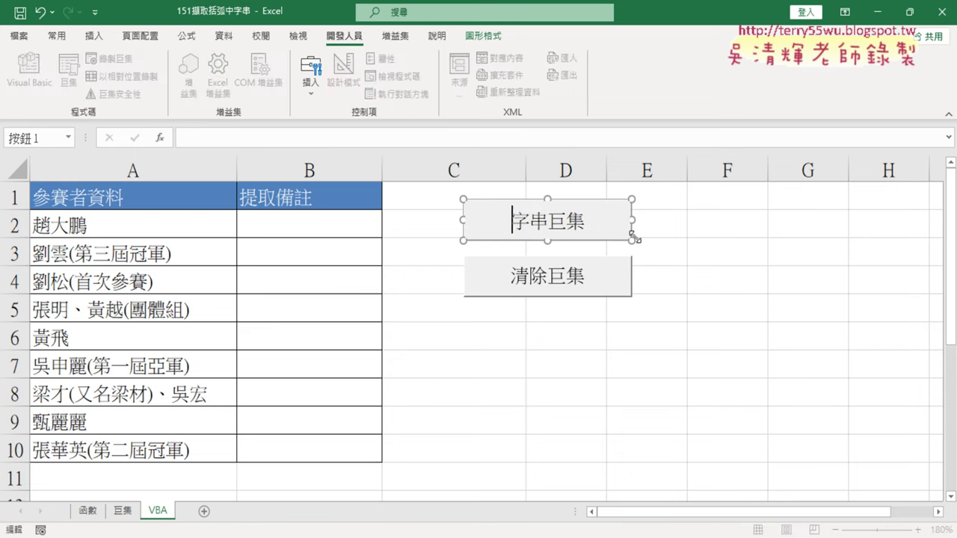
{"action": "key", "text": "Delete"}
{"action": "key", "text": "Delete"}
{"action": "key", "text": "Delete"}
{"action": "type", "text": "括弧字串_公式"}
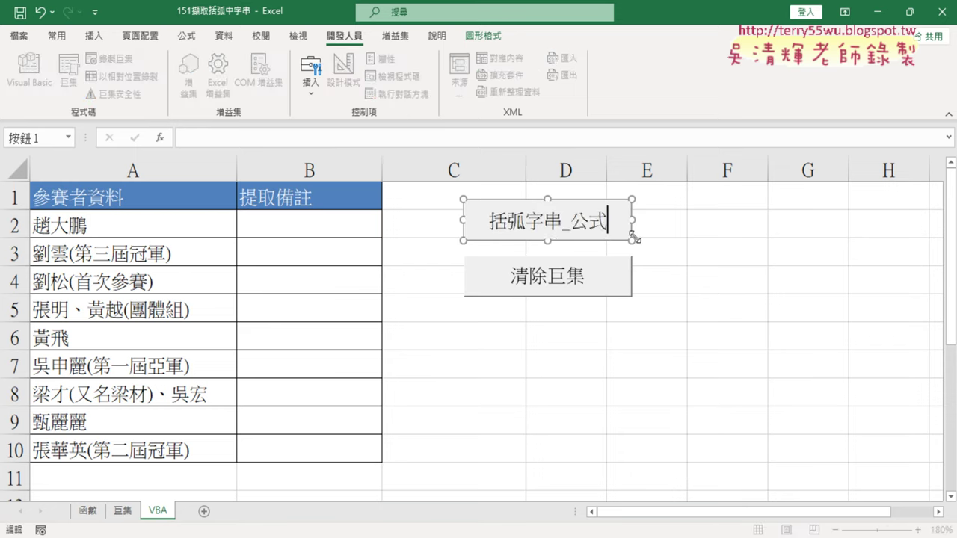
Assign the 清除 macro to the second button and trim its caption to 清除
{"action": "right_click", "coordinate": [577, 282]}
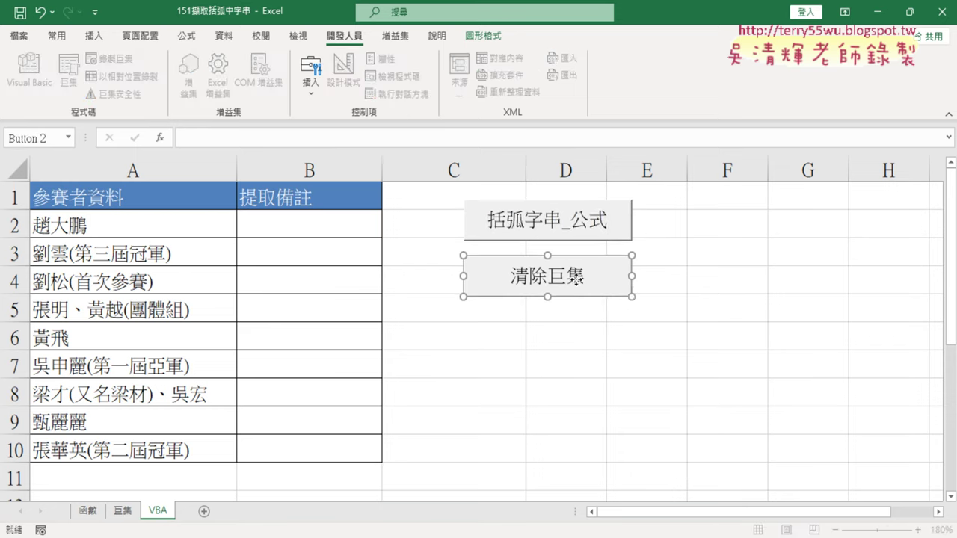
{"action": "left_click", "coordinate": [637, 422]}
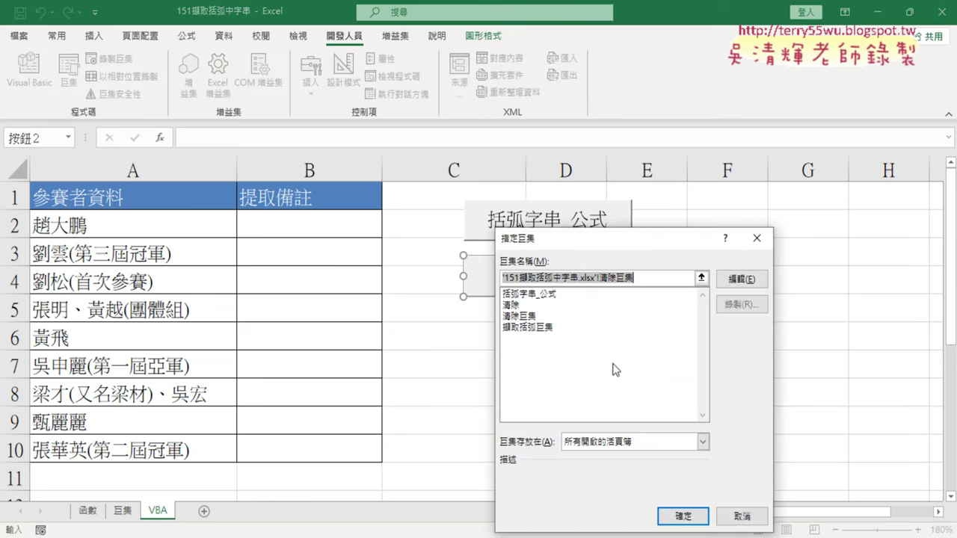
{"action": "left_click", "coordinate": [522, 306]}
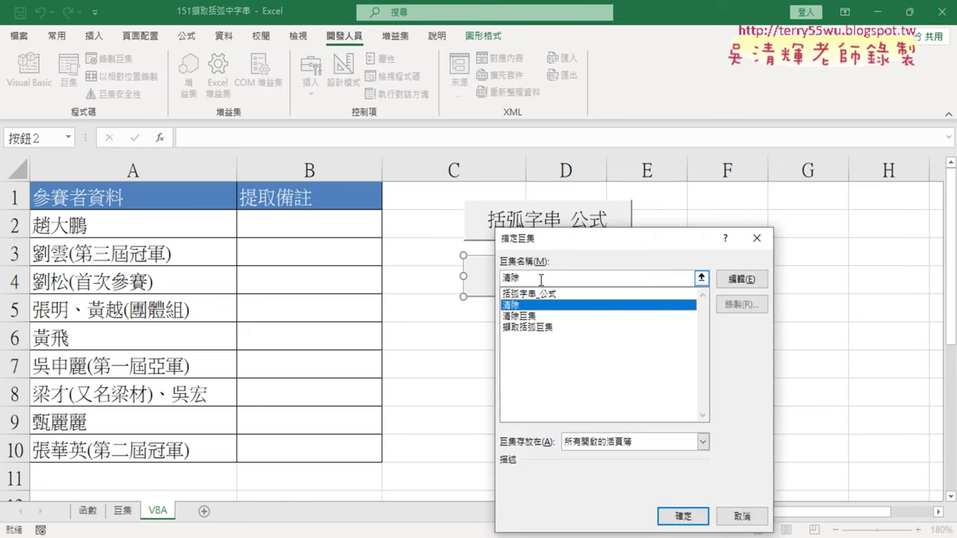
{"action": "left_click", "coordinate": [683, 516]}
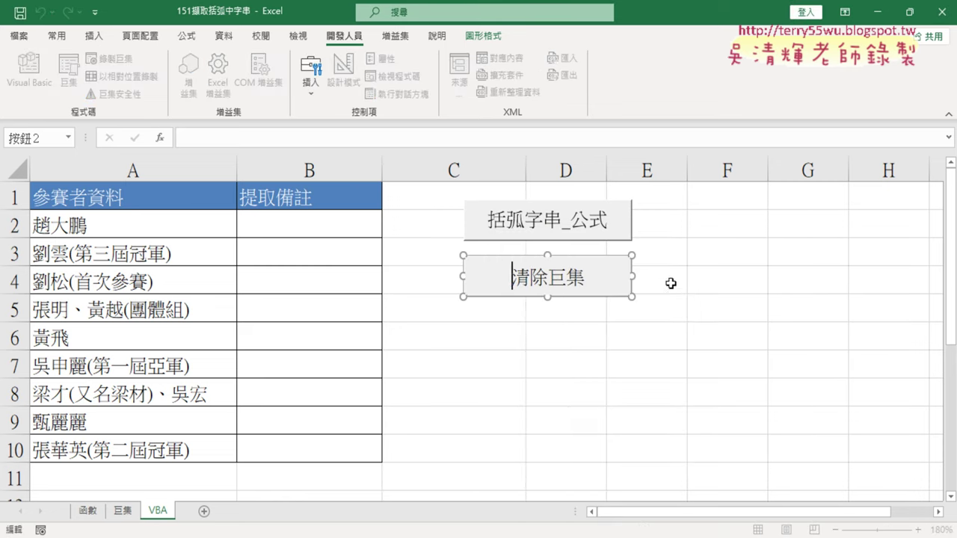
{"action": "key", "text": "Right"}
{"action": "key", "text": "Right"}
{"action": "key", "text": "Delete"}
{"action": "key", "text": "Delete"}
{"action": "left_click", "coordinate": [692, 289]}
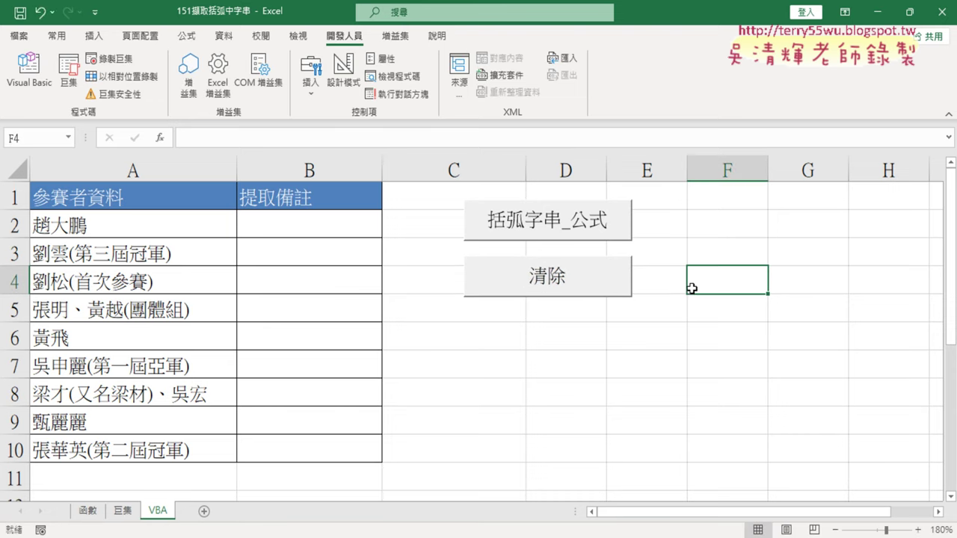
{"action": "left_click", "coordinate": [537, 225]}
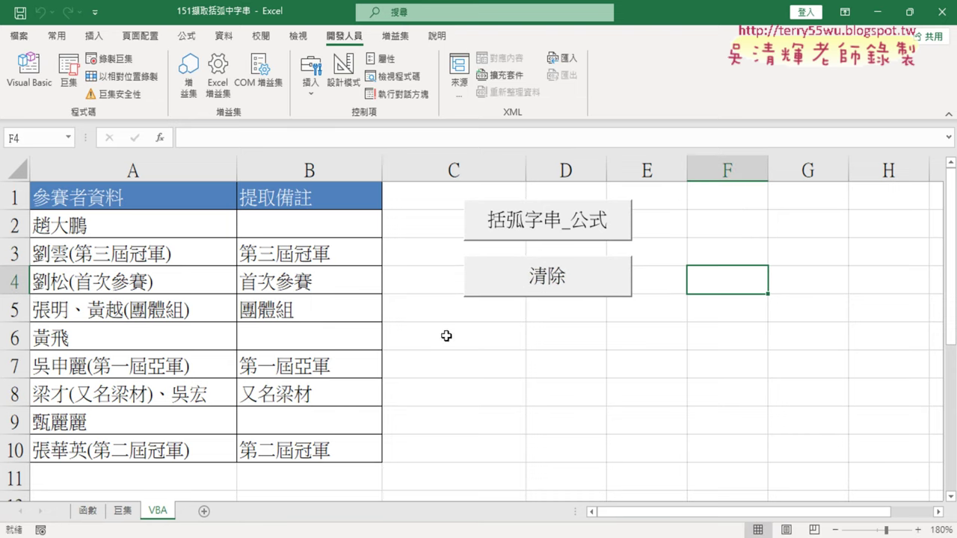
{"action": "left_click", "coordinate": [565, 279]}
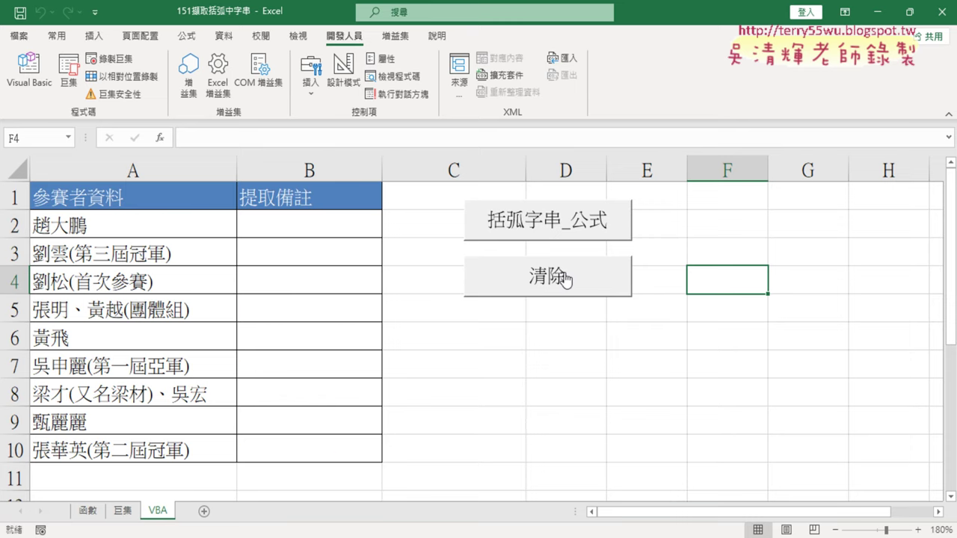
{"action": "left_click", "coordinate": [553, 233]}
{"action": "left_click", "coordinate": [545, 285]}
{"action": "left_click", "coordinate": [554, 234]}
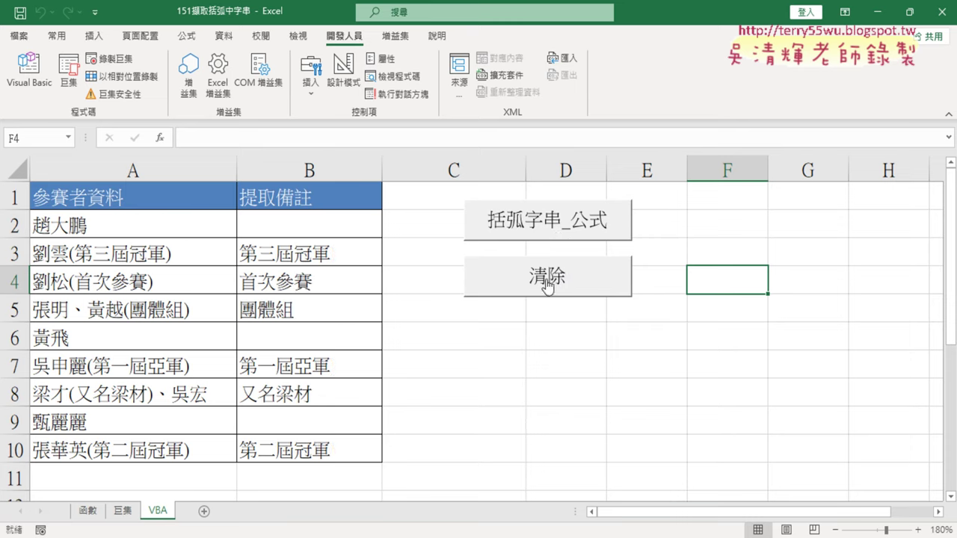
{"action": "left_click", "coordinate": [548, 286]}
{"action": "left_click", "coordinate": [554, 222]}
{"action": "left_click", "coordinate": [557, 278]}
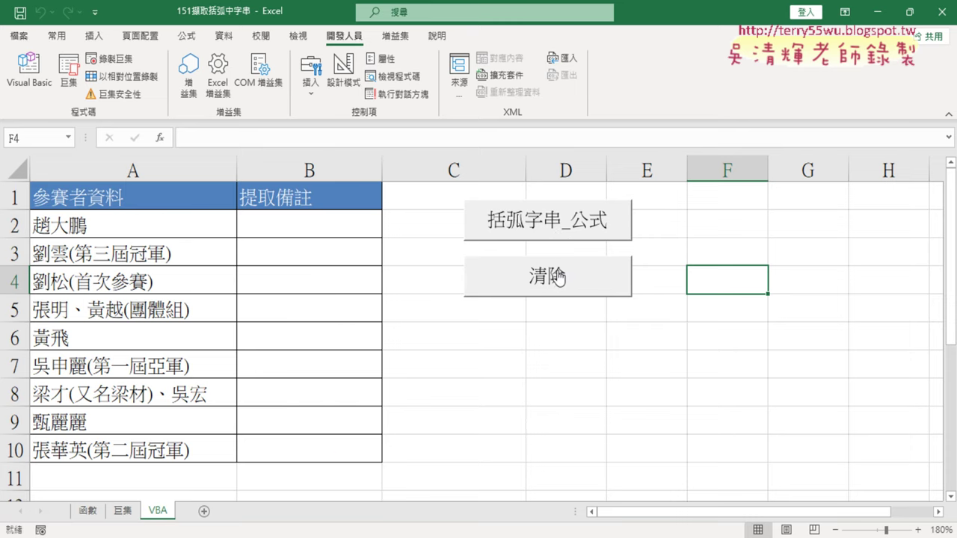
Open the Visual Basic editor and highlight the 括弧字串_公式 and 擷取括弧巨集 procedures for review
{"action": "left_click", "coordinate": [28, 69]}
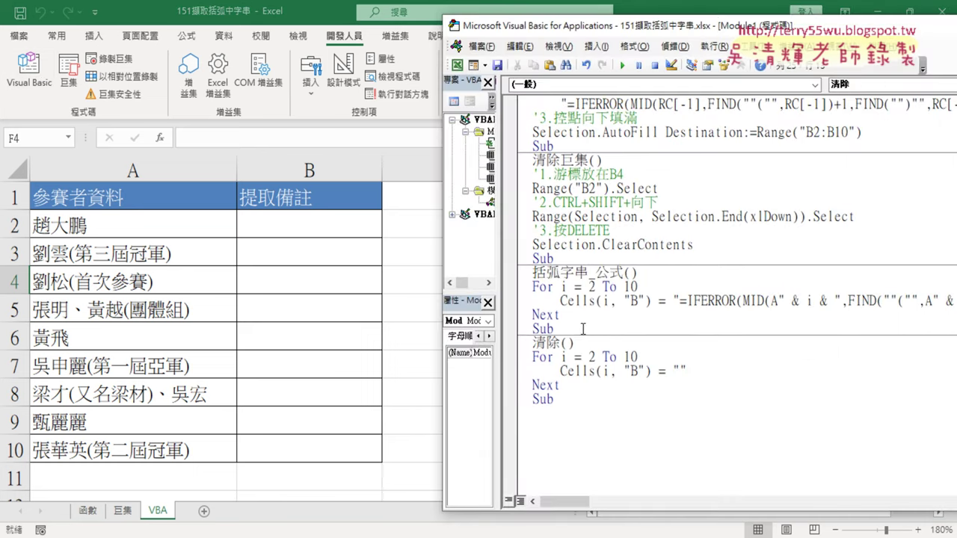
{"action": "left_click_drag", "start_coordinate": [587, 330], "coordinate": [516, 275]}
{"action": "scroll", "coordinate": [516, 274], "scroll_direction": "up", "scroll_amount": 2}
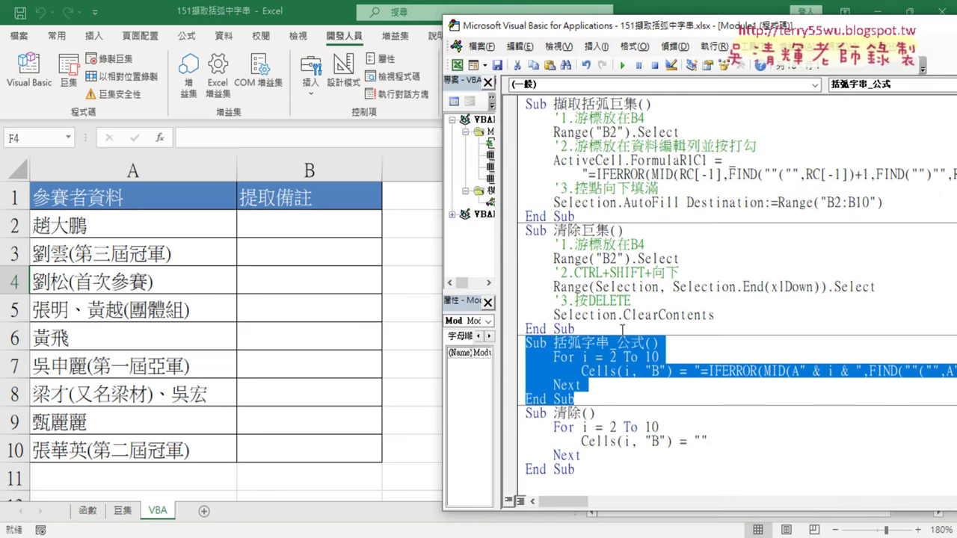
{"action": "left_click_drag", "start_coordinate": [574, 216], "coordinate": [513, 113]}
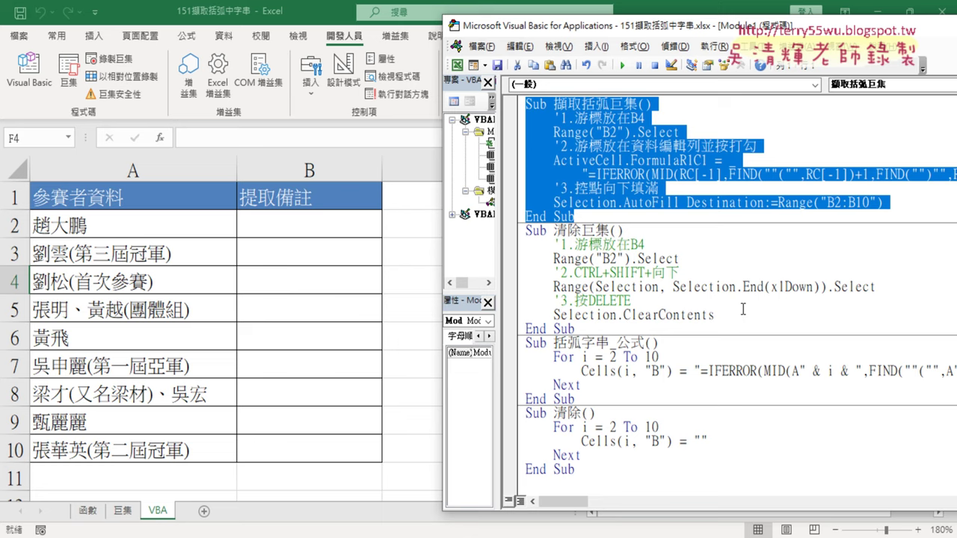
Highlight the 清除 body, the 括弧字串_公式 procedure and the "" assignment, then return to the sheet
{"action": "left_click_drag", "start_coordinate": [583, 470], "coordinate": [526, 413]}
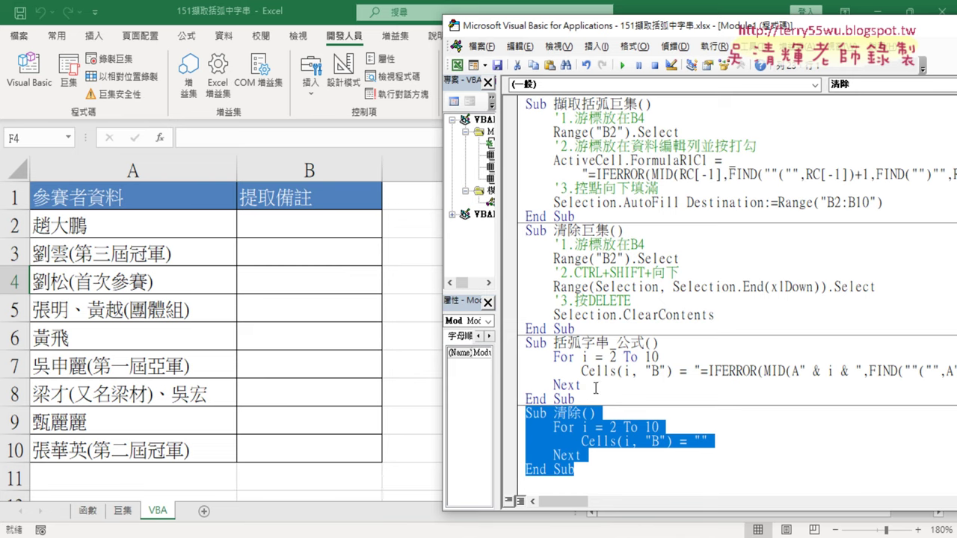
{"action": "left_click_drag", "start_coordinate": [588, 399], "coordinate": [525, 343]}
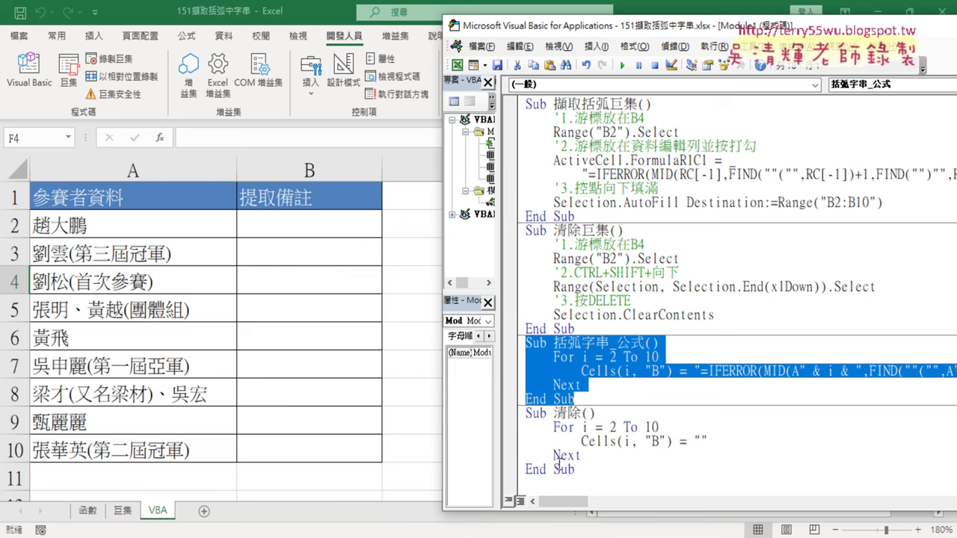
{"action": "mouse_move", "coordinate": [695, 441]}
{"action": "left_mouse_down"}
{"action": "mouse_move", "coordinate": [709, 442]}
{"action": "mouse_move", "coordinate": [694, 441]}
{"action": "left_mouse_up"}
{"action": "left_click", "coordinate": [719, 441]}
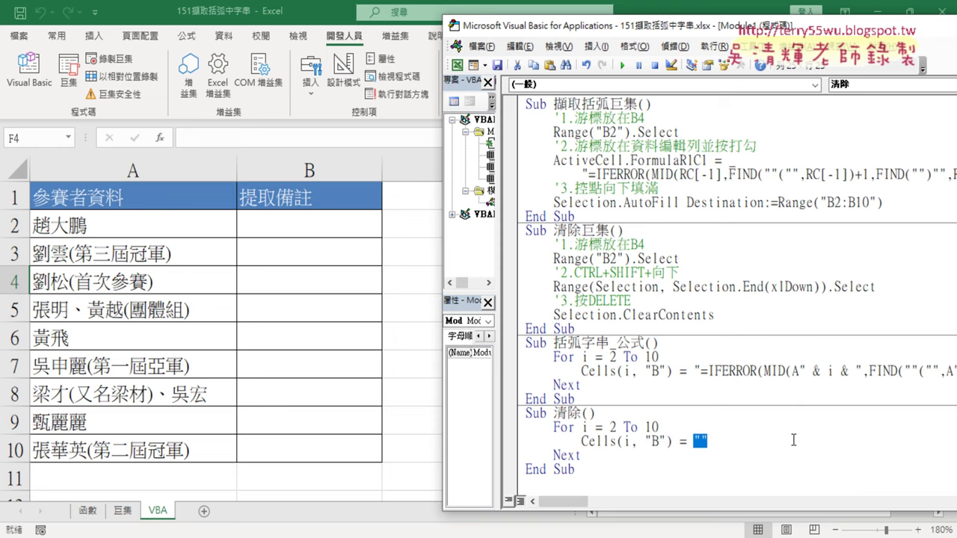
{"action": "left_click", "coordinate": [419, 337]}
Alternate the 括弧字串_公式 and 清除 buttons so column B ends filled, then briefly reopen Visual Basic
{"action": "left_click", "coordinate": [558, 228]}
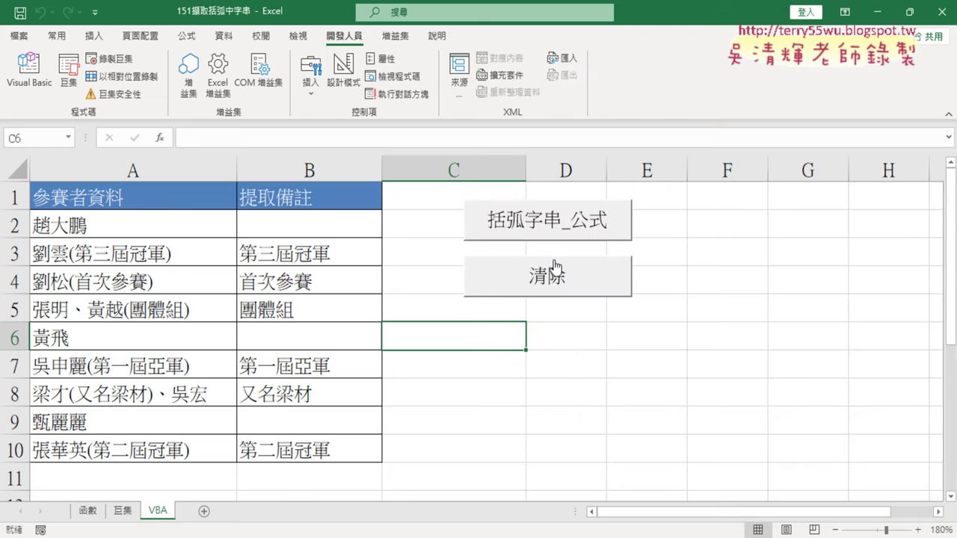
{"action": "left_click", "coordinate": [555, 269]}
{"action": "left_click", "coordinate": [561, 225]}
{"action": "left_click", "coordinate": [561, 277]}
{"action": "left_click", "coordinate": [570, 232]}
{"action": "left_click", "coordinate": [28, 74]}
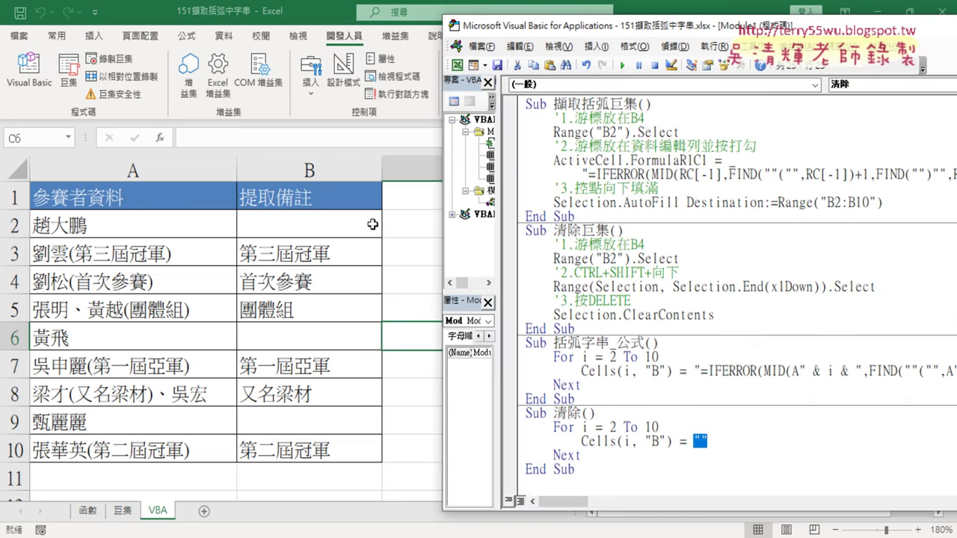
{"action": "left_click", "coordinate": [331, 225]}
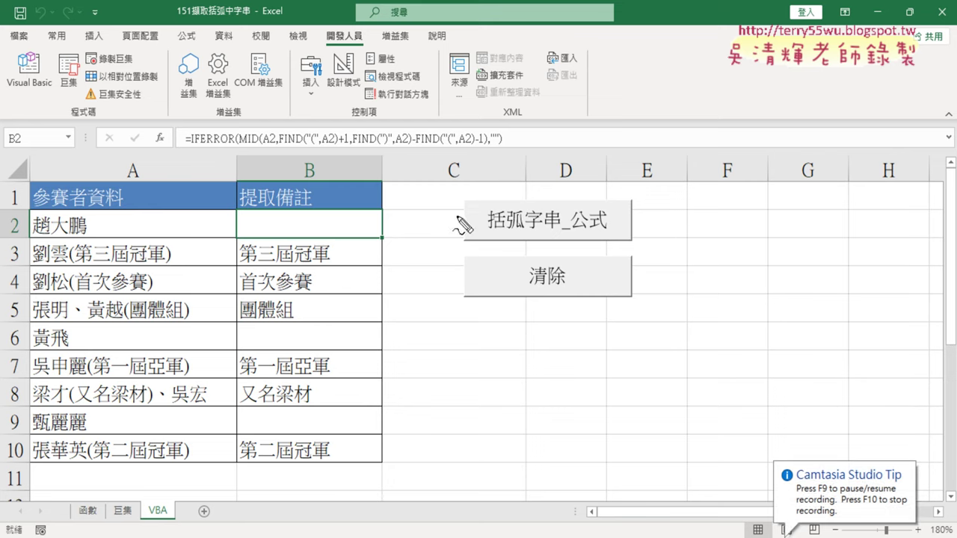
Annotate cell B2's IFERROR/MID formula, show B3's formula, then switch to the Google Docs notes
{"action": "mouse_move", "coordinate": [500, 144]}
{"action": "left_mouse_down"}
{"action": "mouse_move", "coordinate": [284, 153]}
{"action": "mouse_move", "coordinate": [516, 145]}
{"action": "left_mouse_up"}
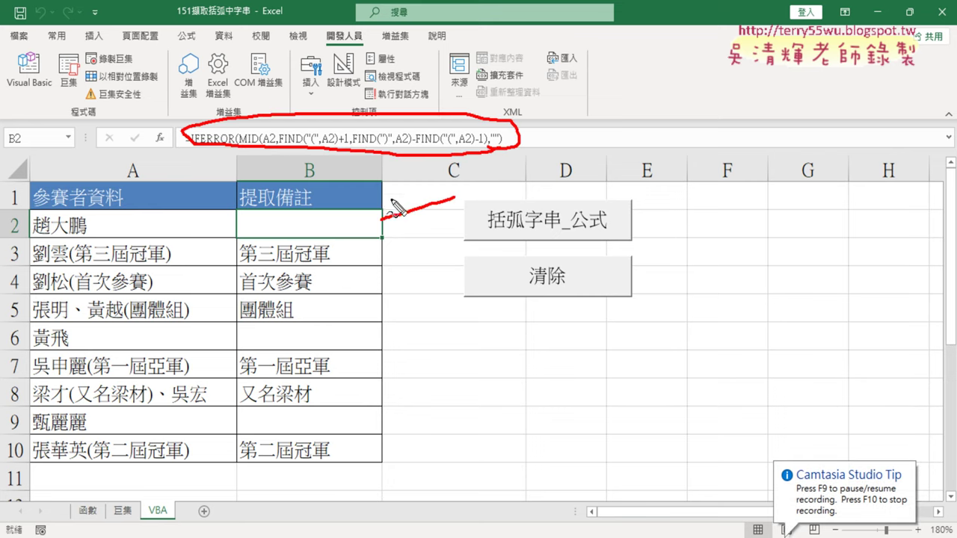
{"action": "left_click_drag", "start_coordinate": [455, 199], "coordinate": [371, 222]}
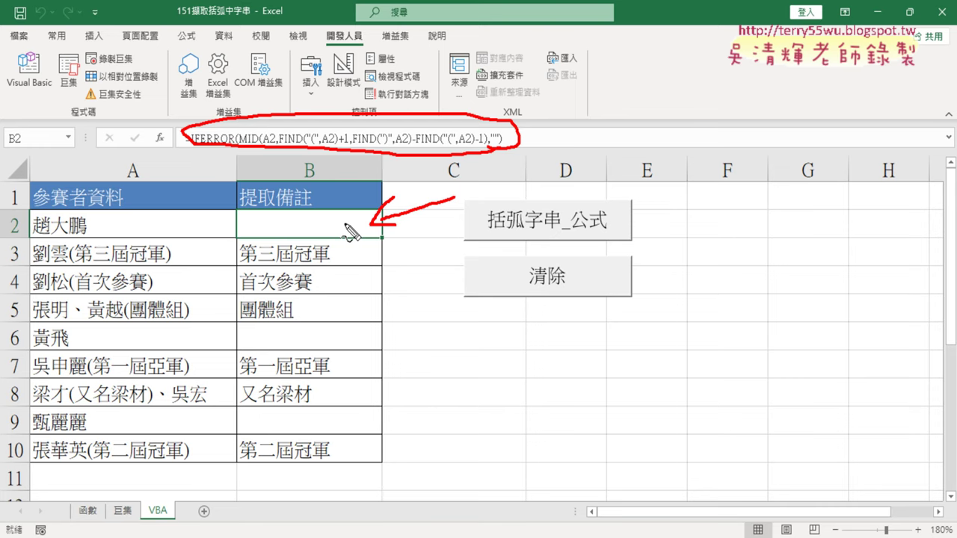
{"action": "key", "text": "Escape"}
{"action": "left_click", "coordinate": [322, 250]}
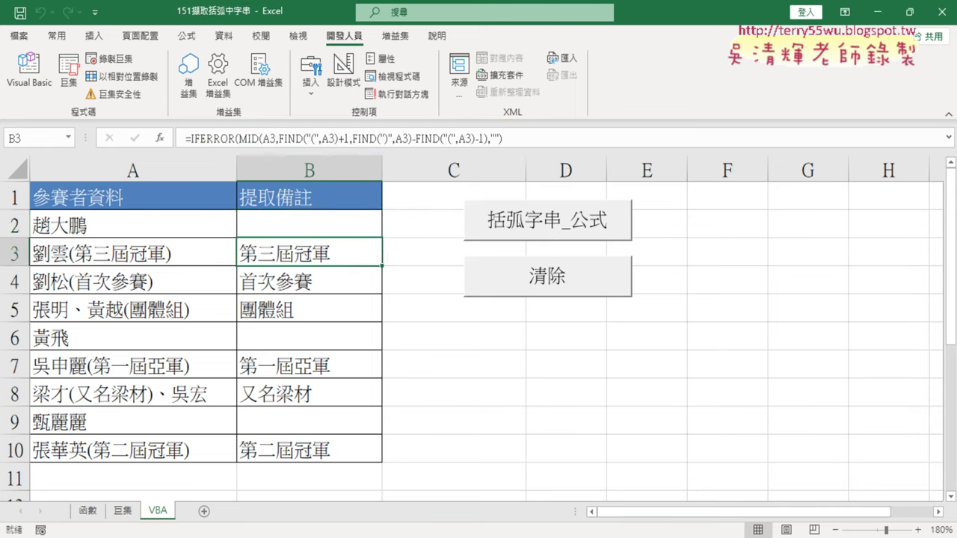
{"action": "key", "text": "alt+Tab"}
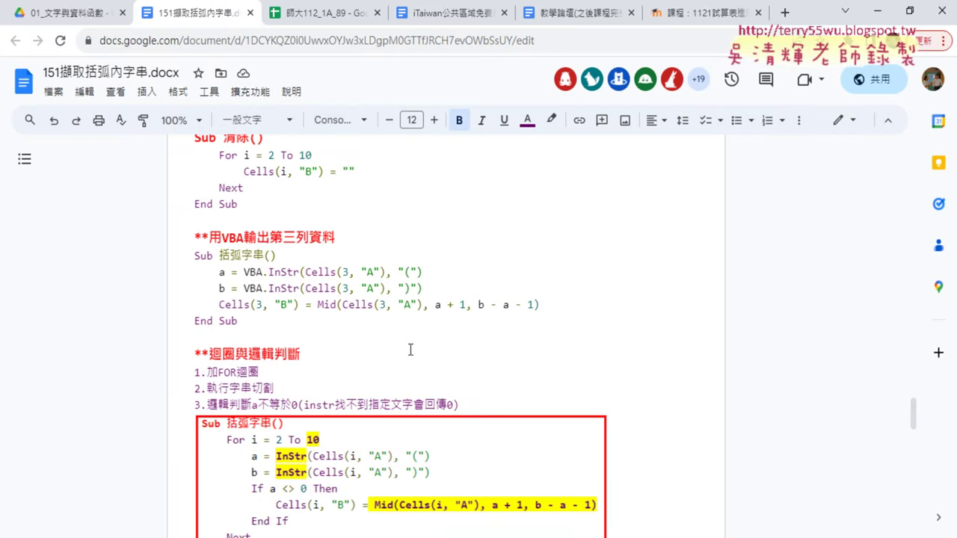
Scroll the 151擷取括弧內字串.docx notes and select the Sub 括弧字串 code block
{"action": "scroll", "coordinate": [258, 321], "scroll_direction": "down", "scroll_amount": 1}
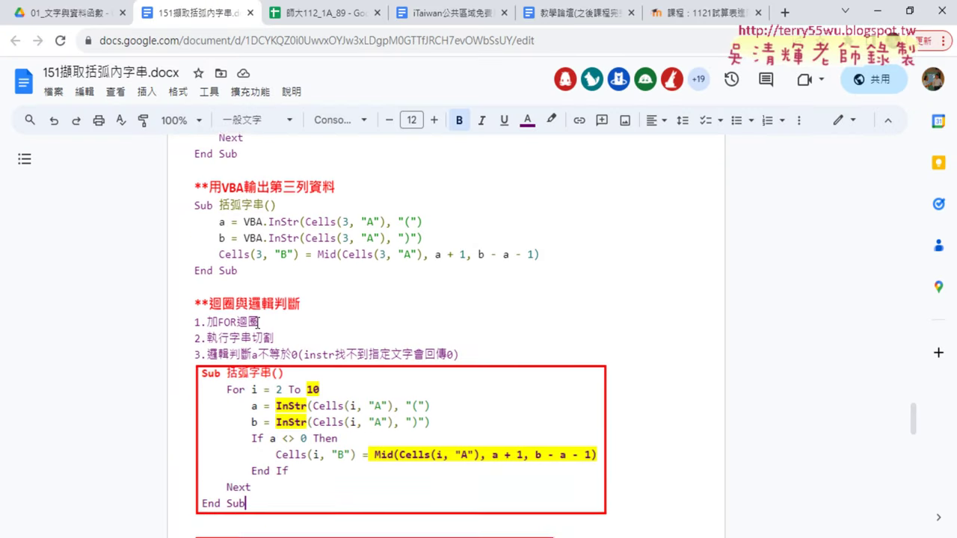
{"action": "scroll", "coordinate": [258, 321], "scroll_direction": "down", "scroll_amount": 2}
{"action": "scroll", "coordinate": [258, 322], "scroll_direction": "down", "scroll_amount": 3}
{"action": "scroll", "coordinate": [258, 322], "scroll_direction": "down", "scroll_amount": 3}
{"action": "scroll", "coordinate": [259, 321], "scroll_direction": "up", "scroll_amount": 3}
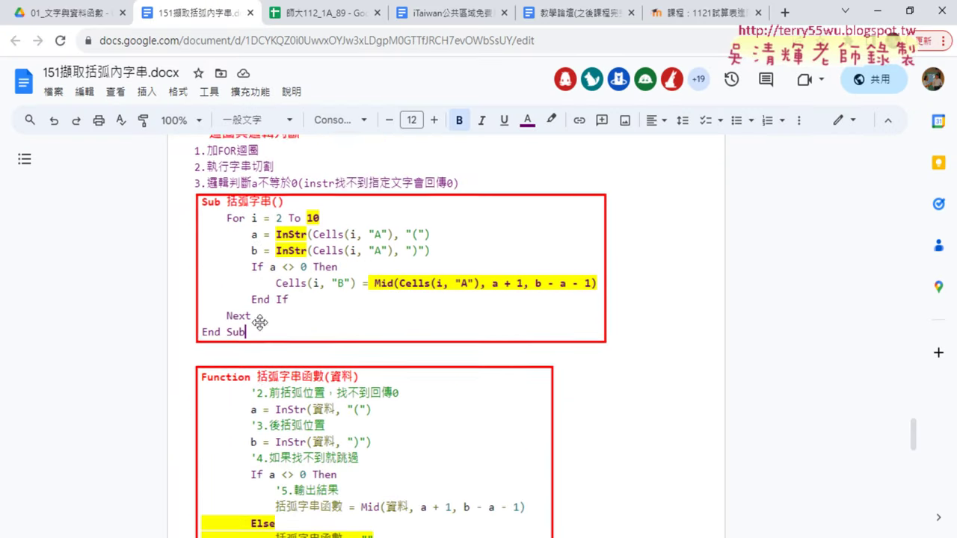
{"action": "scroll", "coordinate": [260, 321], "scroll_direction": "up", "scroll_amount": 2}
{"action": "scroll", "coordinate": [259, 322], "scroll_direction": "up", "scroll_amount": 3}
{"action": "scroll", "coordinate": [261, 336], "scroll_direction": "up", "scroll_amount": 3}
{"action": "scroll", "coordinate": [263, 348], "scroll_direction": "down", "scroll_amount": 1}
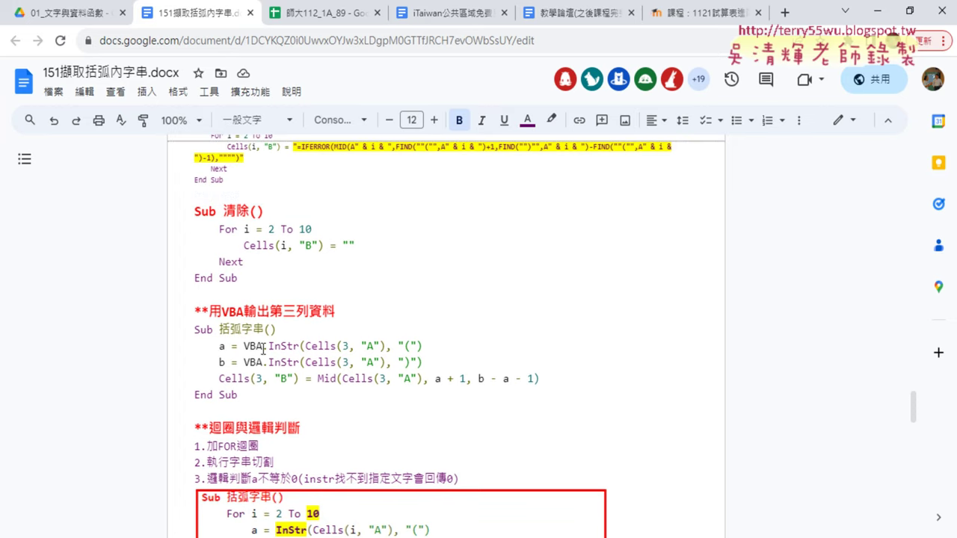
{"action": "left_click_drag", "start_coordinate": [238, 395], "coordinate": [195, 331]}
{"action": "key", "text": "ctrl+c"}
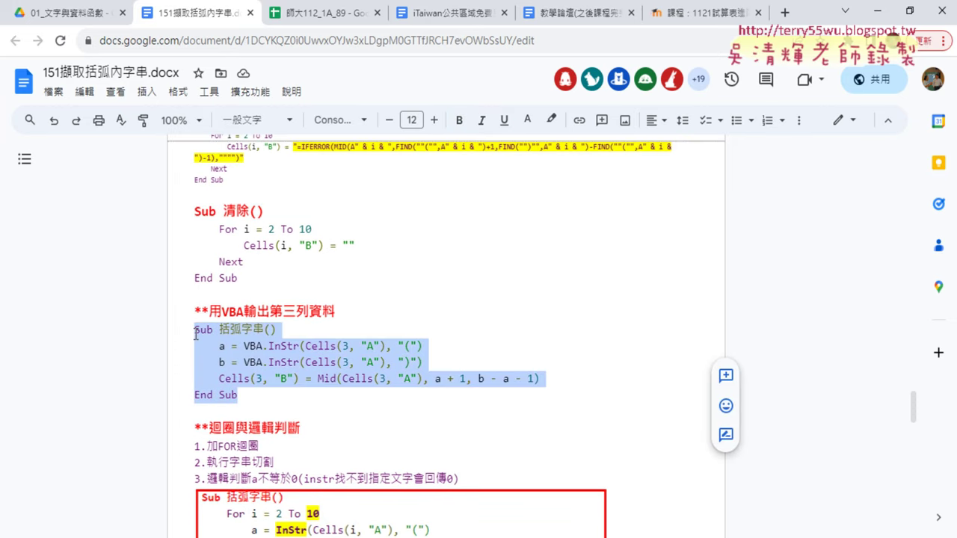
Paste the Sub 括弧字串 InStr/Mid loop below Sub 清除 in the VBA module, then return to the sheet
{"action": "left_click", "coordinate": [877, 13]}
{"action": "left_click", "coordinate": [29, 74]}
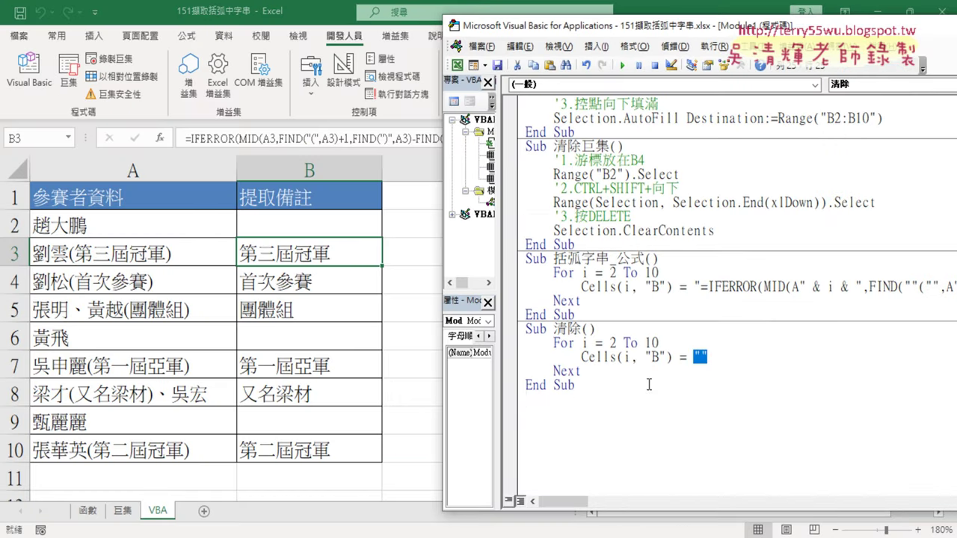
{"action": "left_click", "coordinate": [640, 397]}
{"action": "key", "text": "ctrl+v"}
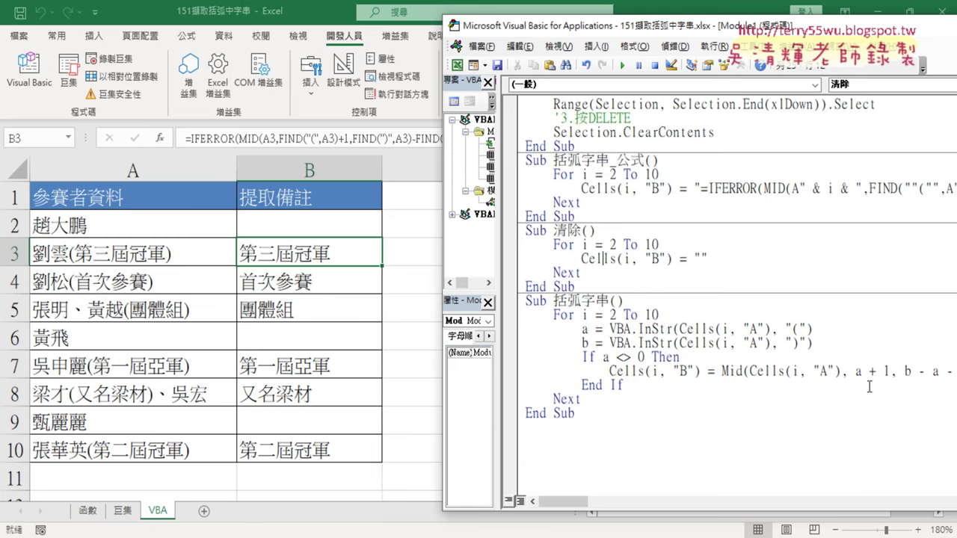
{"action": "left_click", "coordinate": [648, 350]}
{"action": "left_click", "coordinate": [431, 378]}
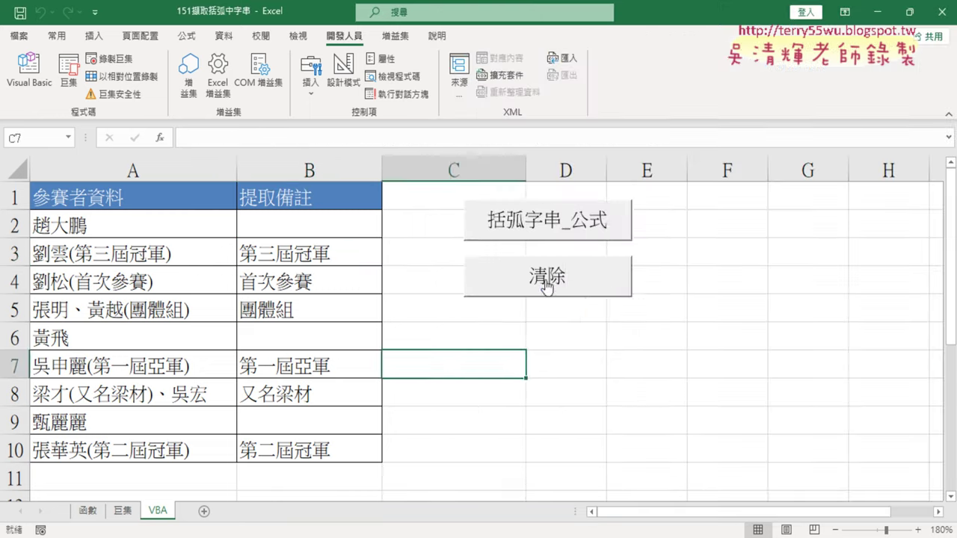
Duplicate the 括弧字串_公式 button and place the copy just below 清除
{"action": "right_click", "coordinate": [566, 228]}
{"action": "left_click", "coordinate": [579, 257]}
{"action": "left_click", "coordinate": [481, 327]}
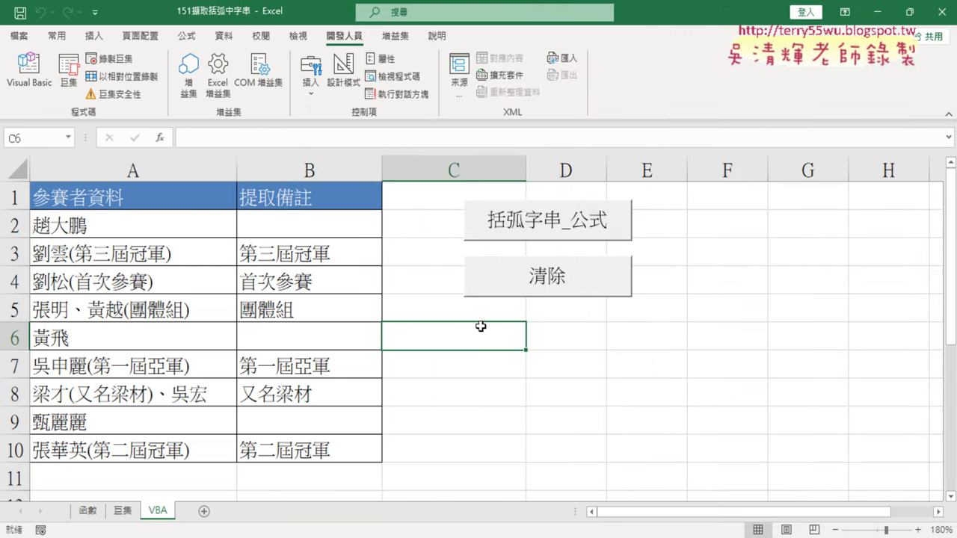
{"action": "key", "text": "ctrl+v"}
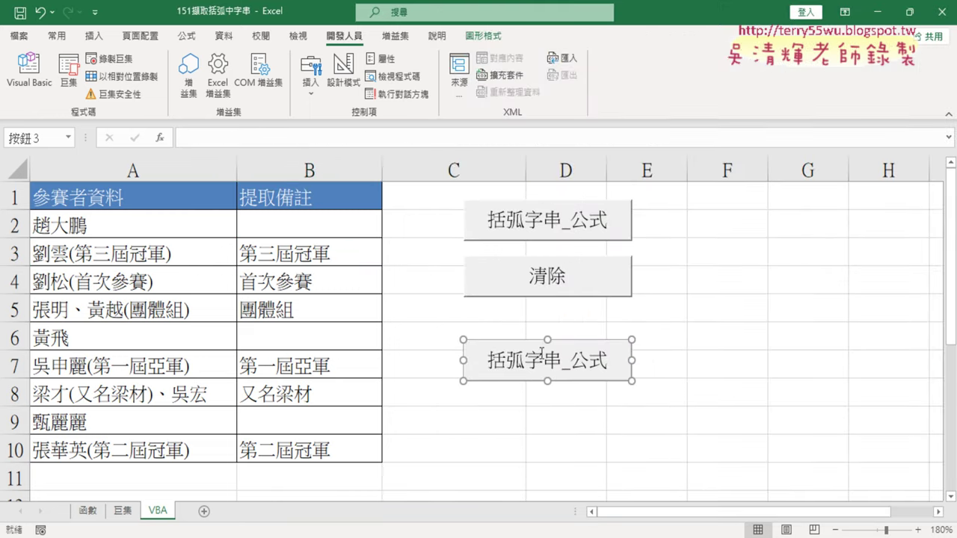
{"action": "left_click_drag", "start_coordinate": [568, 341], "coordinate": [569, 327]}
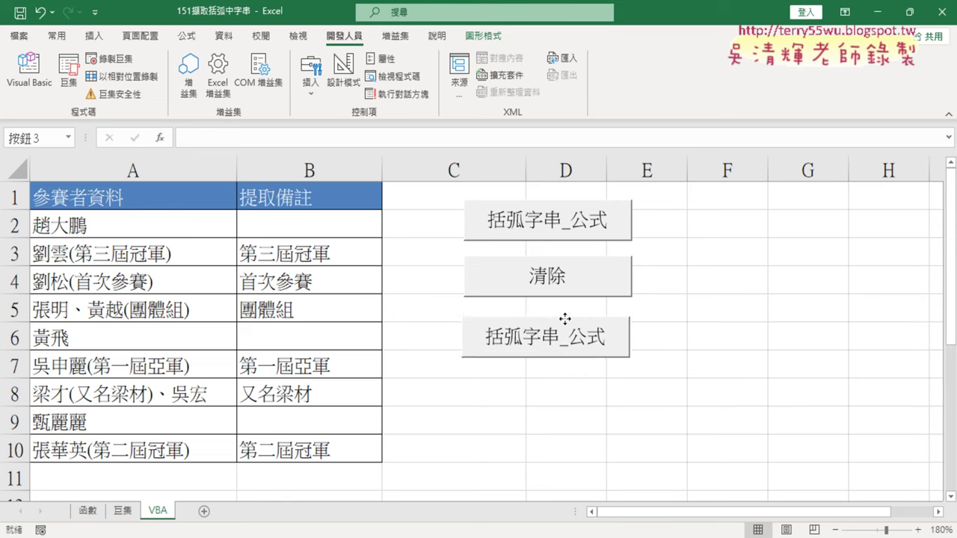
Assign the 括弧字串 macro to the new button
{"action": "right_click", "coordinate": [569, 327]}
{"action": "left_click", "coordinate": [604, 469]}
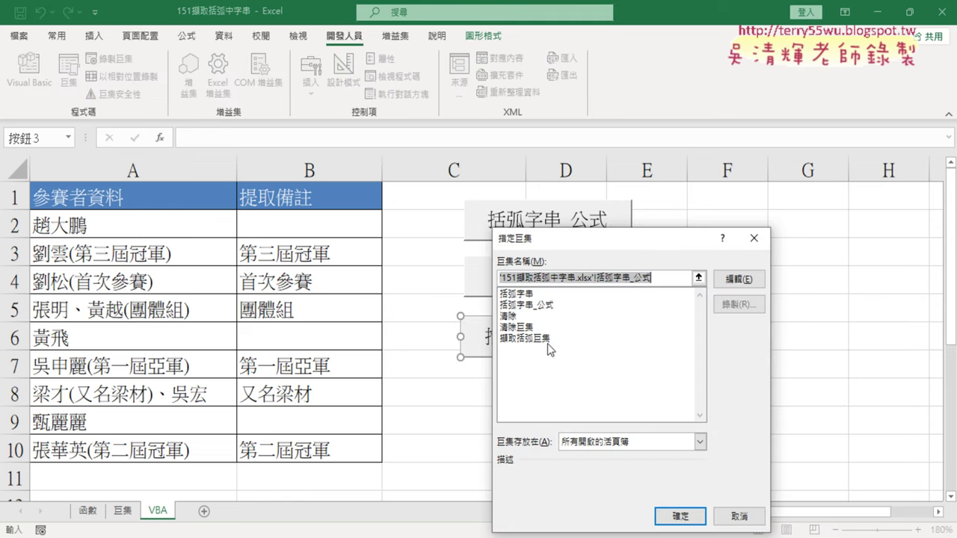
{"action": "left_click", "coordinate": [548, 295]}
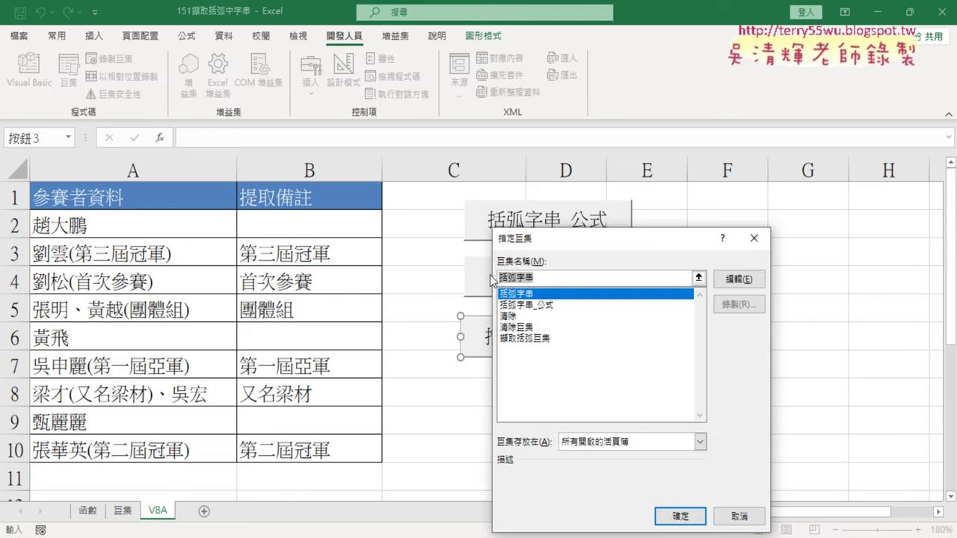
{"action": "right_click", "coordinate": [536, 285]}
{"action": "left_click", "coordinate": [563, 308]}
{"action": "left_click", "coordinate": [679, 516]}
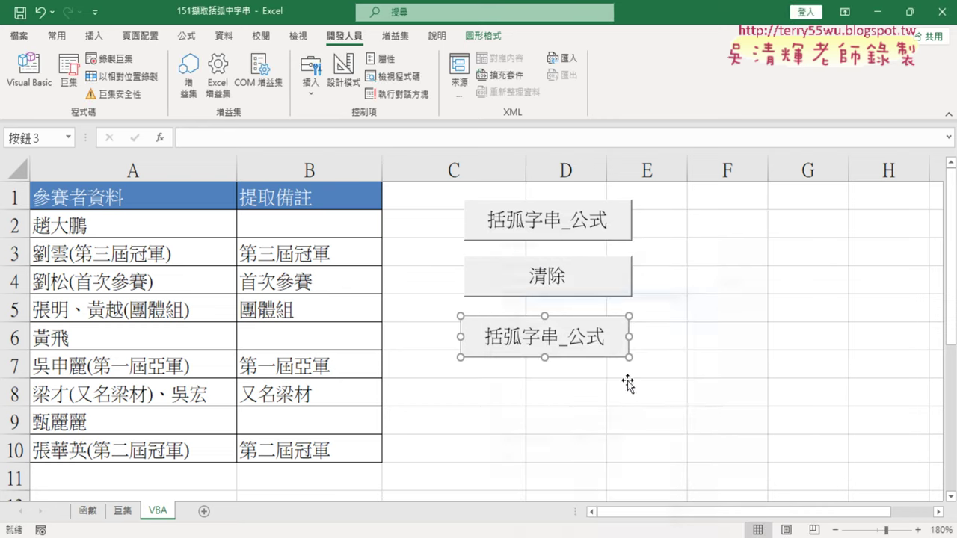
Change the new button's label to 括弧字串 by deleting _公式
{"action": "left_click", "coordinate": [559, 337]}
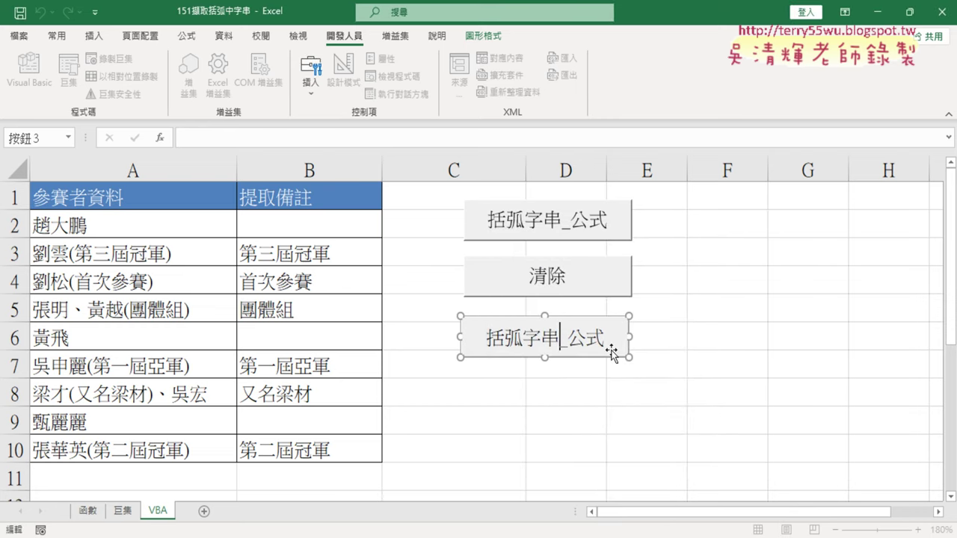
{"action": "key", "text": "Delete"}
{"action": "key", "text": "Delete"}
{"action": "key", "text": "Delete"}
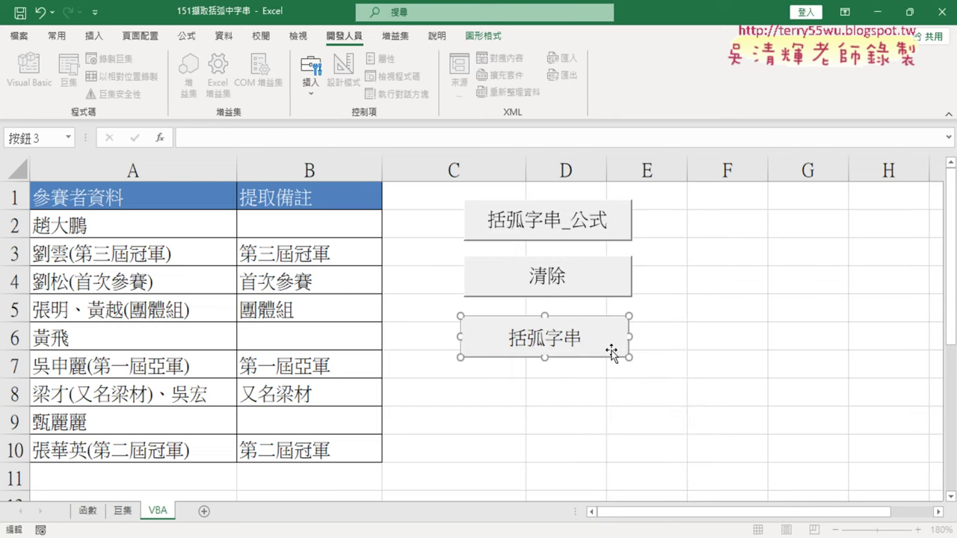
{"action": "left_click", "coordinate": [680, 348]}
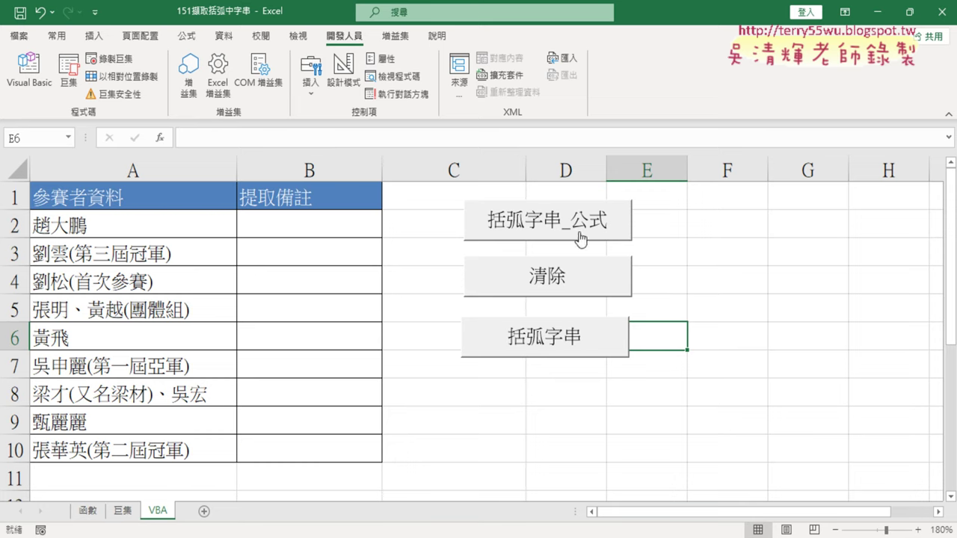
Clear column B with 清除, run the 括弧字串 button, and confirm B3 holds plain text 第三屆冠軍
{"action": "left_click", "coordinate": [320, 225]}
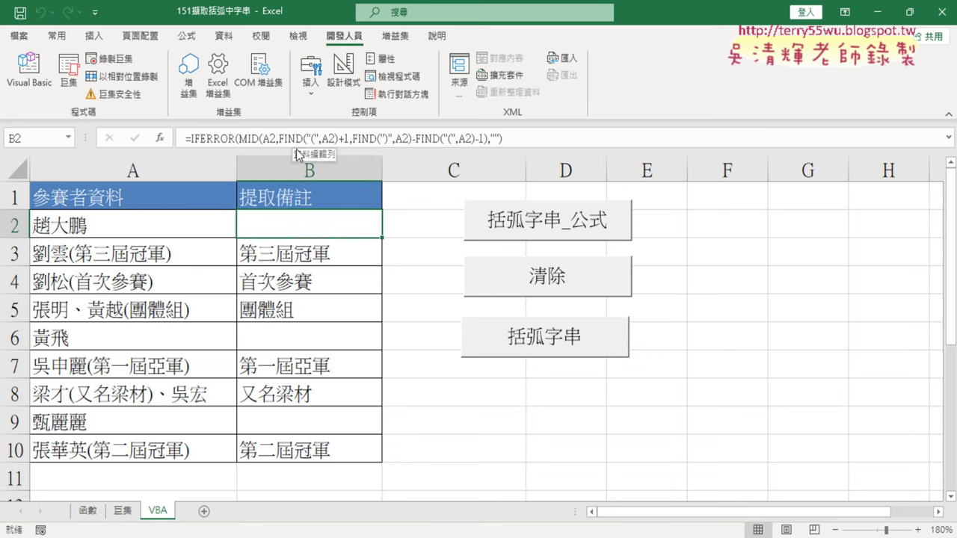
{"action": "left_click", "coordinate": [468, 276]}
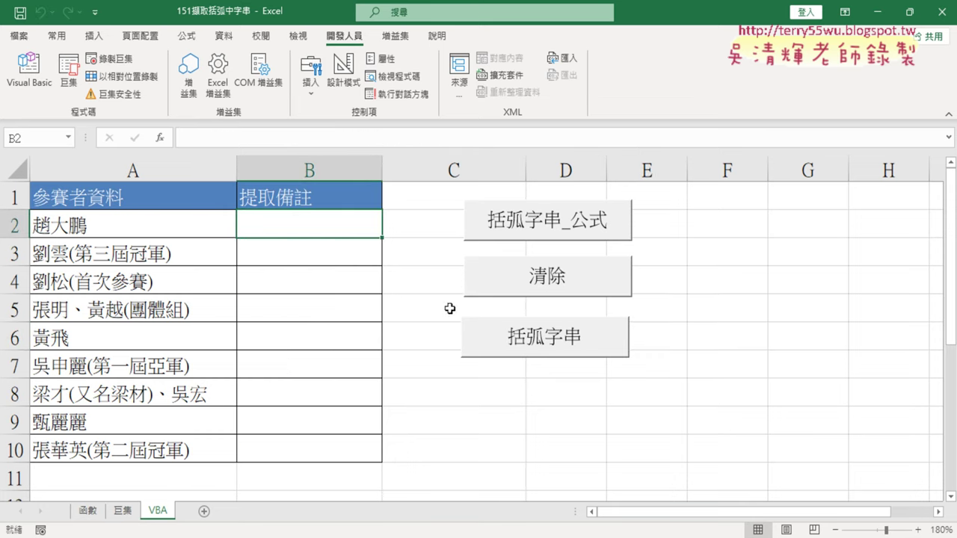
{"action": "left_click", "coordinate": [539, 342]}
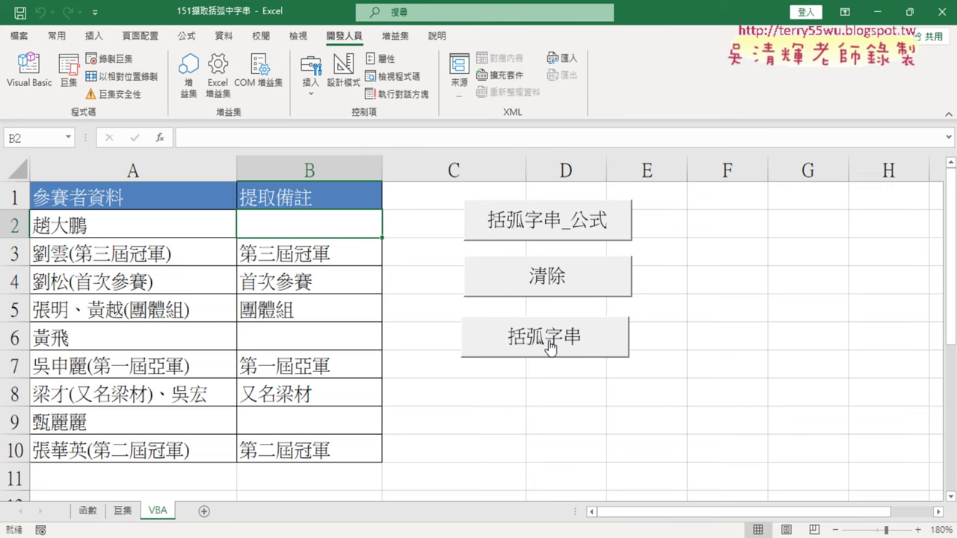
{"action": "left_click", "coordinate": [356, 254]}
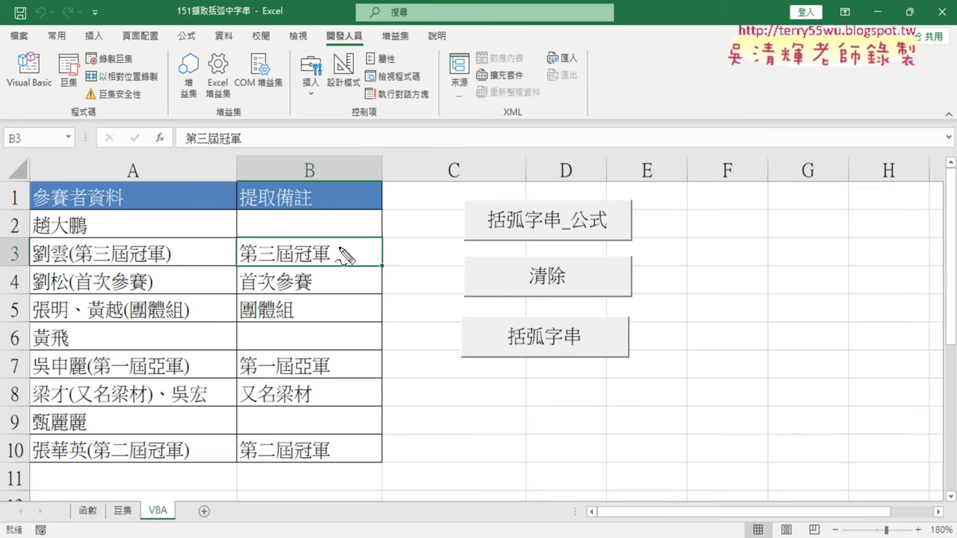
{"action": "mouse_move", "coordinate": [326, 262]}
{"action": "left_mouse_down"}
{"action": "mouse_move", "coordinate": [263, 238]}
{"action": "mouse_move", "coordinate": [329, 263]}
{"action": "left_mouse_up"}
{"action": "mouse_move", "coordinate": [243, 153]}
{"action": "left_mouse_down"}
{"action": "mouse_move", "coordinate": [213, 158]}
{"action": "mouse_move", "coordinate": [258, 146]}
{"action": "left_mouse_up"}
{"action": "left_click", "coordinate": [303, 223]}
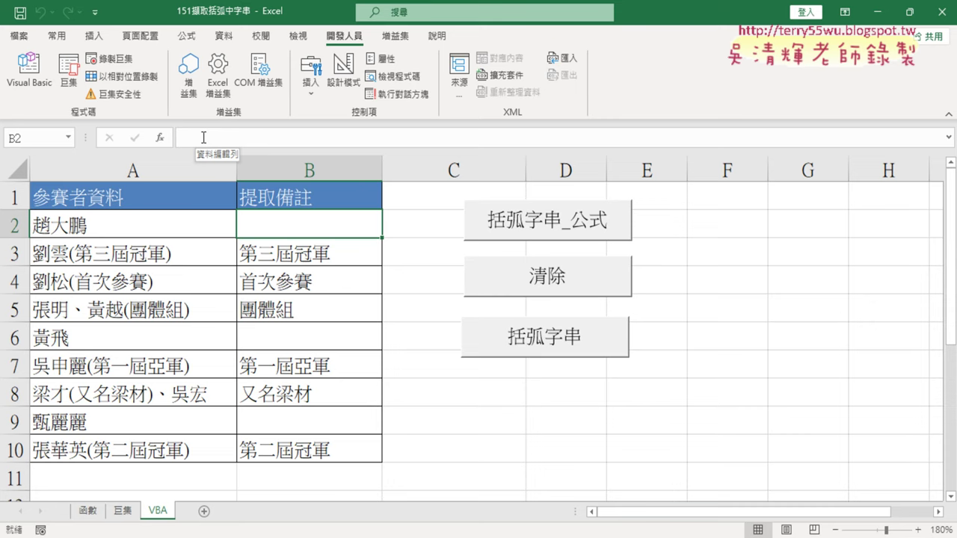
Open the VBA editor beside the sheet and copy the Cells(3, …) 括弧字串 version from Google Docs
{"action": "left_click", "coordinate": [42, 78]}
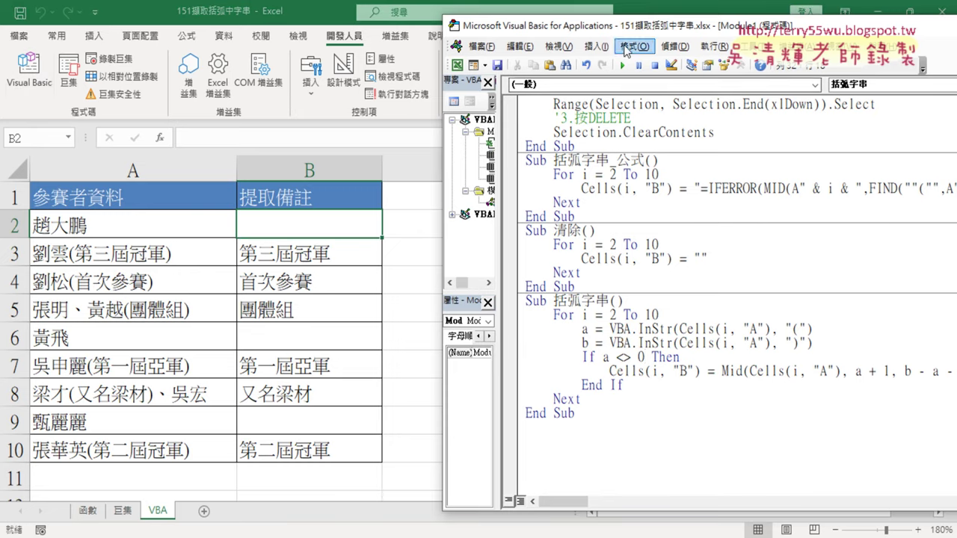
{"action": "left_click_drag", "start_coordinate": [632, 25], "coordinate": [559, 10]}
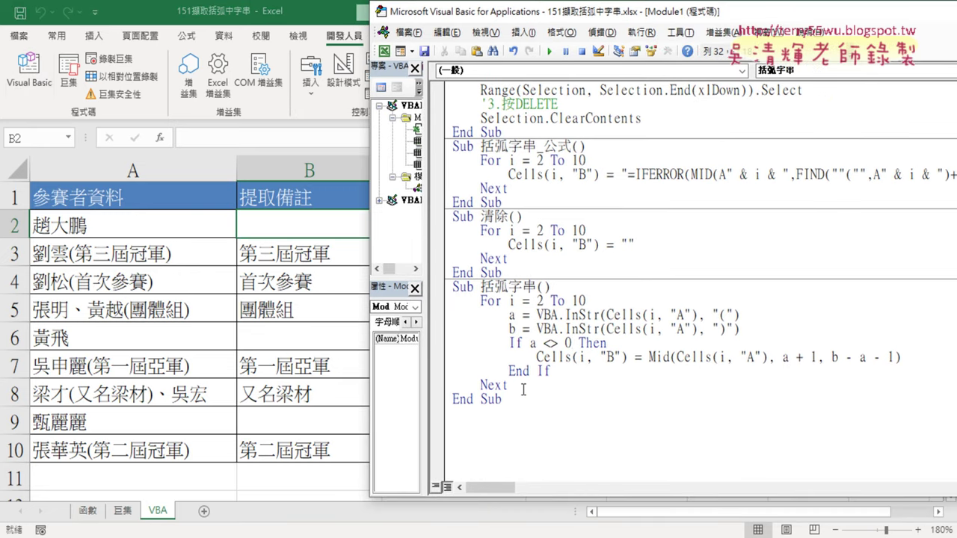
{"action": "key", "text": "alt+Tab"}
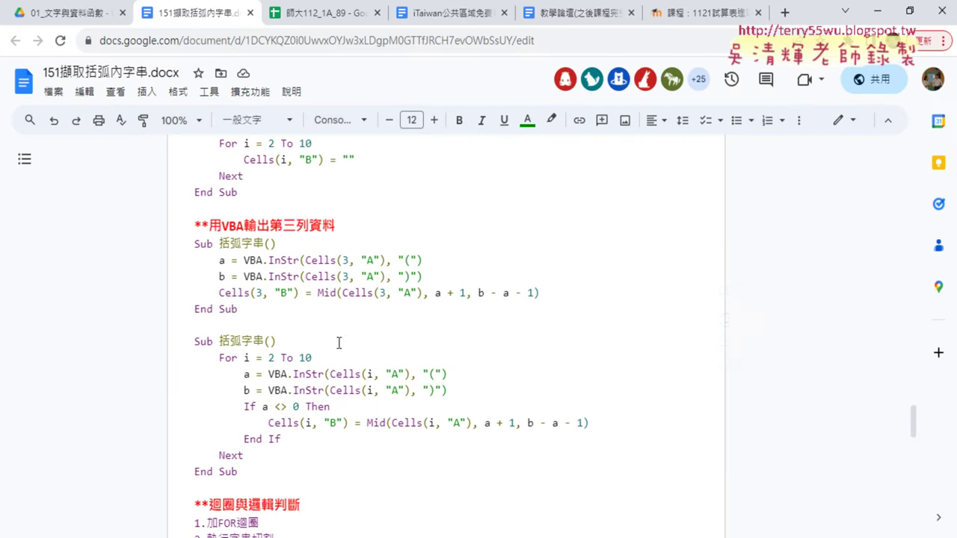
{"action": "left_click_drag", "start_coordinate": [237, 309], "coordinate": [178, 245]}
{"action": "key", "text": "ctrl+c"}
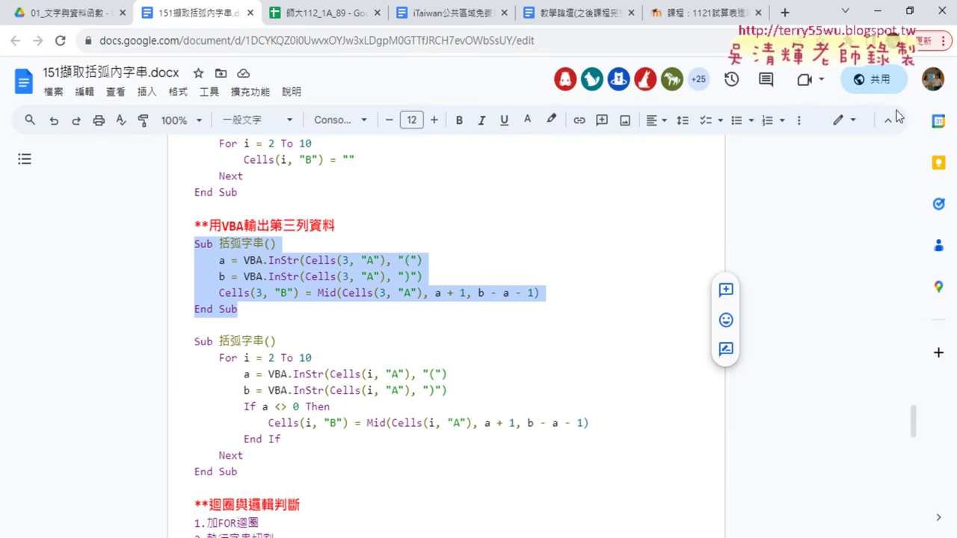
{"action": "left_click", "coordinate": [878, 12]}
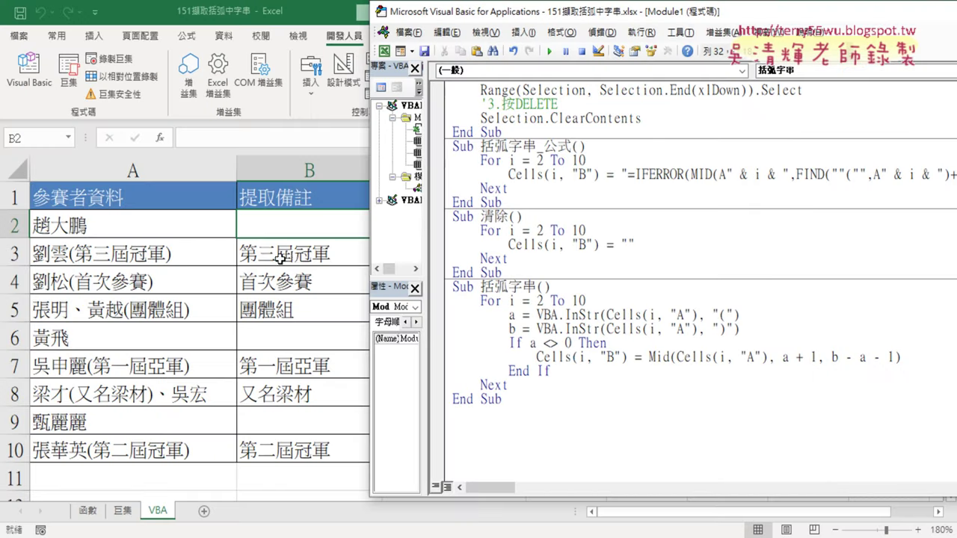
Run 清除 to empty column B, then select the loop version of 括弧字串
{"action": "left_click", "coordinate": [480, 239]}
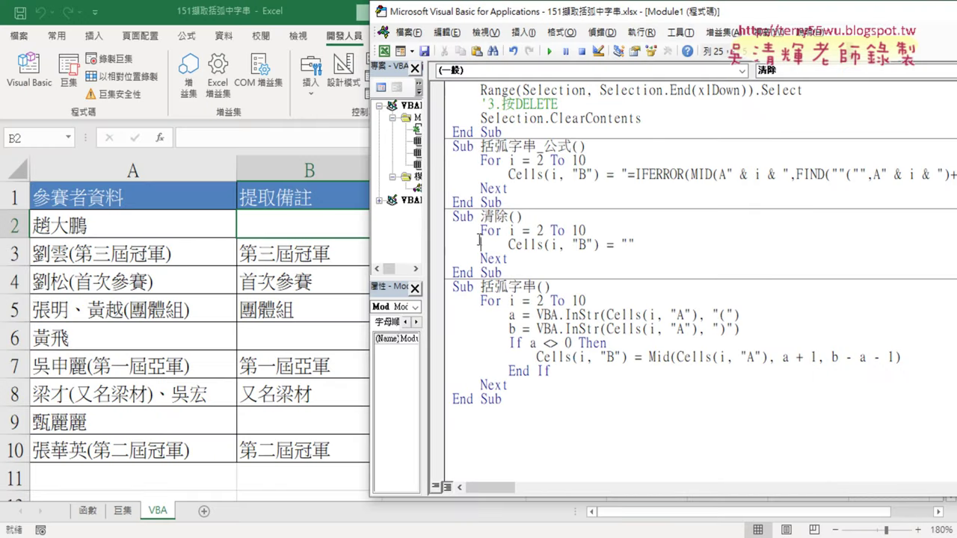
{"action": "left_click", "coordinate": [550, 51]}
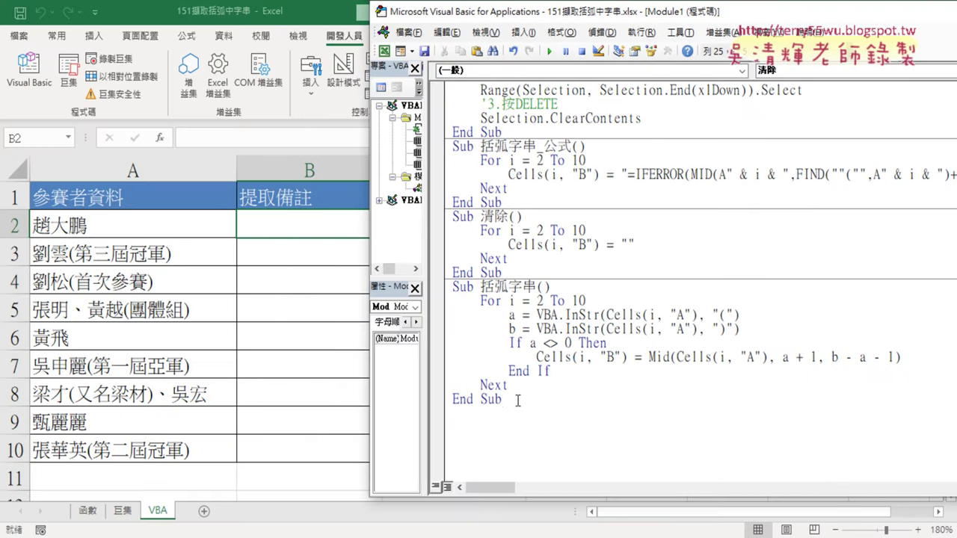
{"action": "left_click_drag", "start_coordinate": [516, 401], "coordinate": [444, 292]}
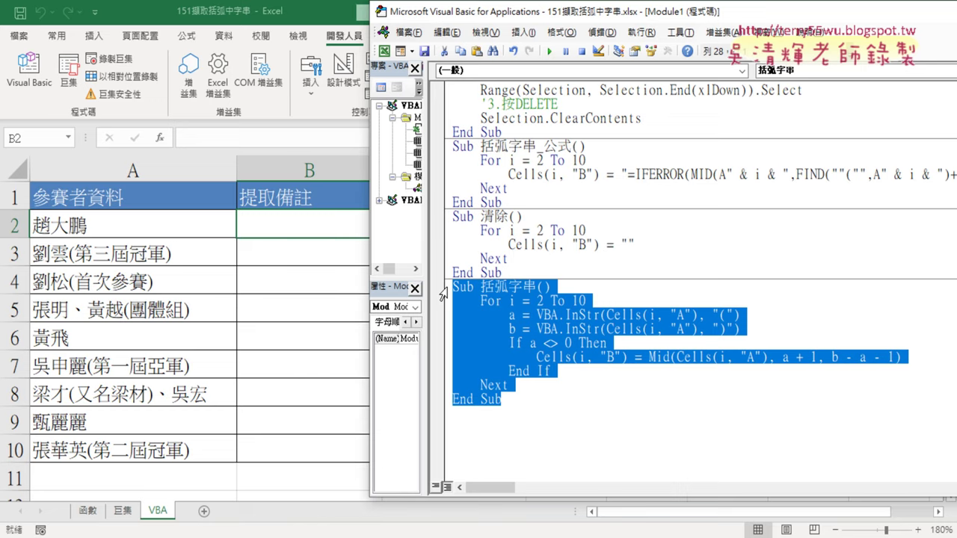
Paste the row-3 Cells(3, …) version over the loop version of 括弧字串
{"action": "key", "text": "ctrl+v"}
{"action": "scroll", "coordinate": [665, 326], "scroll_direction": "down", "scroll_amount": 1}
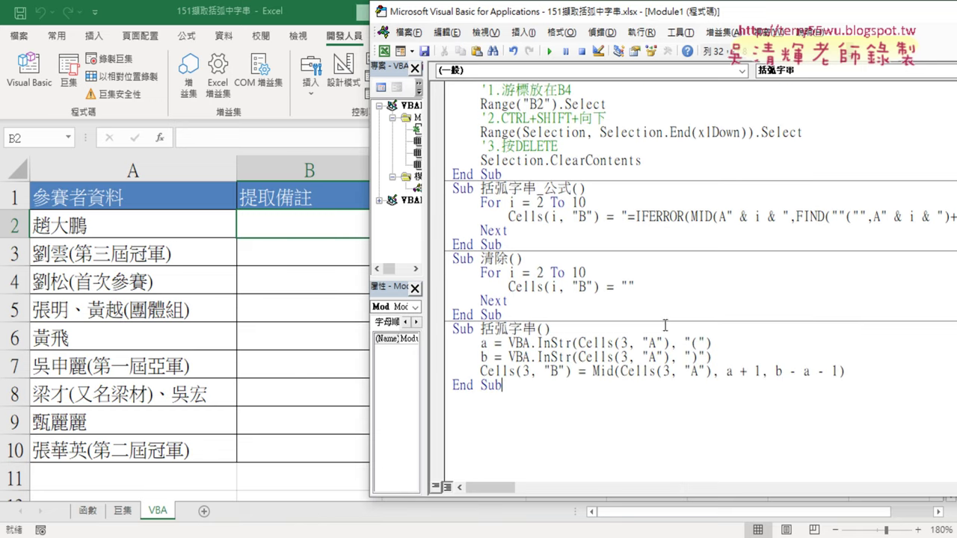
{"action": "double_click", "coordinate": [482, 343]}
{"action": "left_click", "coordinate": [509, 343]}
{"action": "left_click_drag", "start_coordinate": [509, 343], "coordinate": [733, 344]}
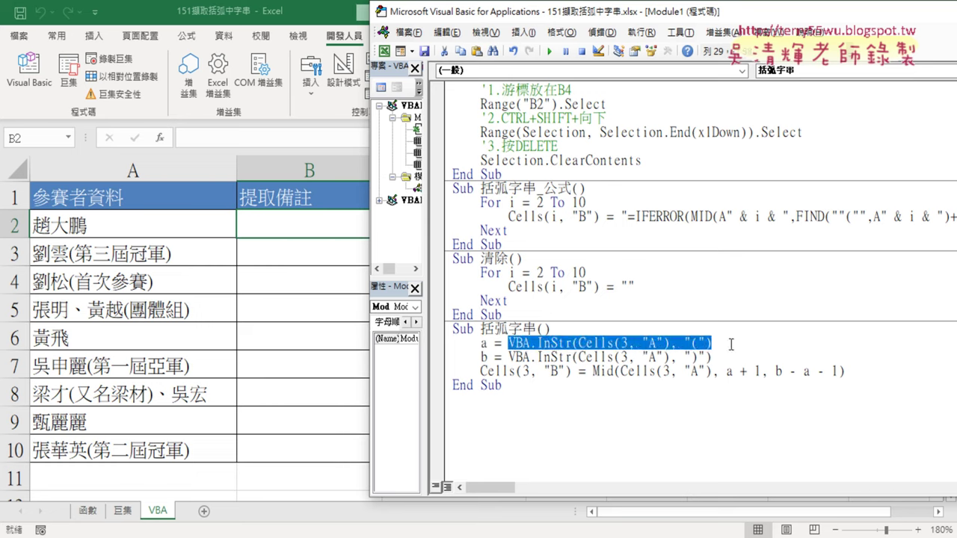
Rewrite the a line as VBA.InStr(Cells(3, "A"), "(")
{"action": "type", "text": "vb"}
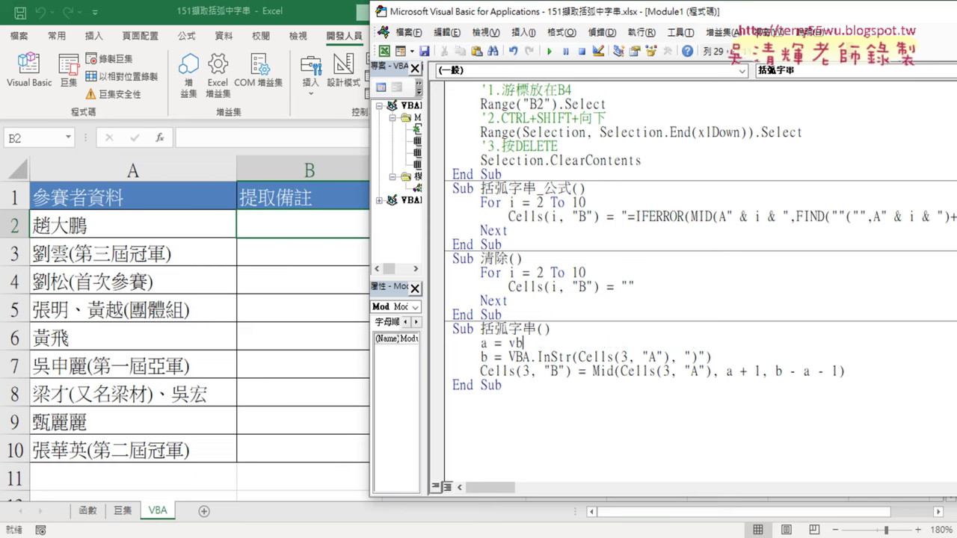
{"action": "type", "text": "a."}
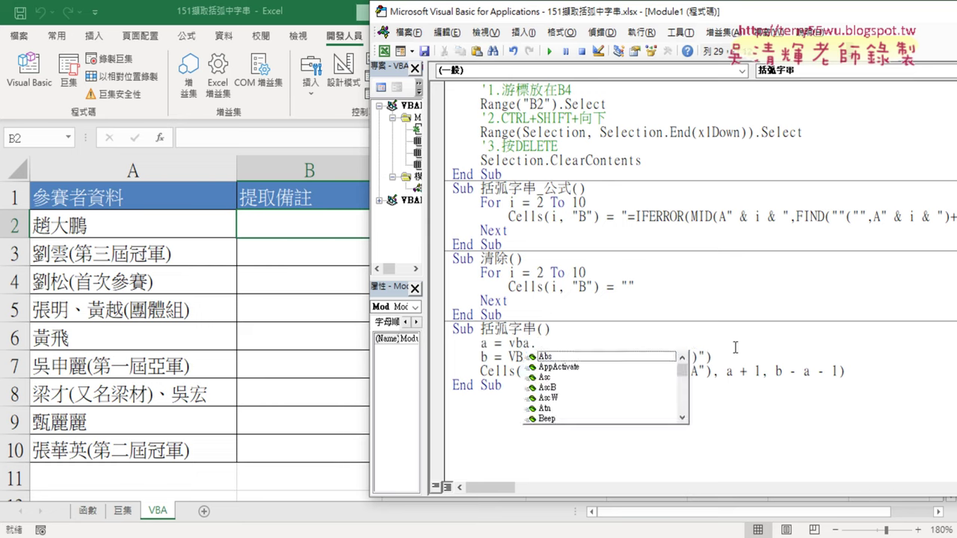
{"action": "type", "text": "in"}
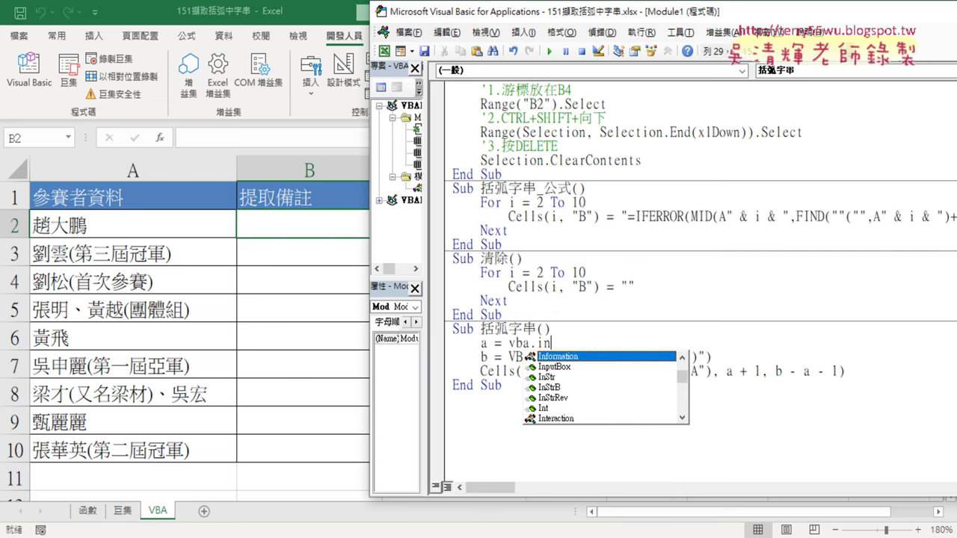
{"action": "key", "text": "Down"}
{"action": "key", "text": "Down"}
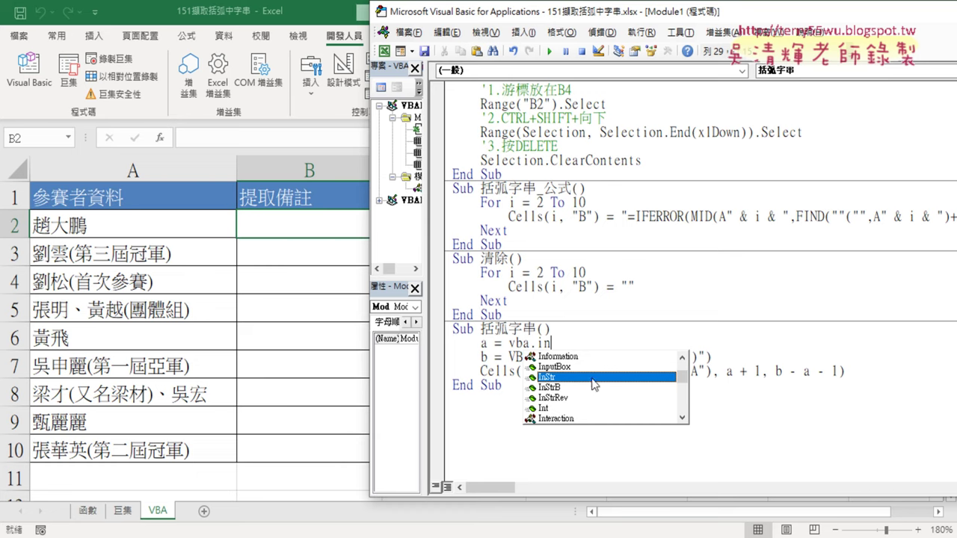
{"action": "double_click", "coordinate": [594, 377]}
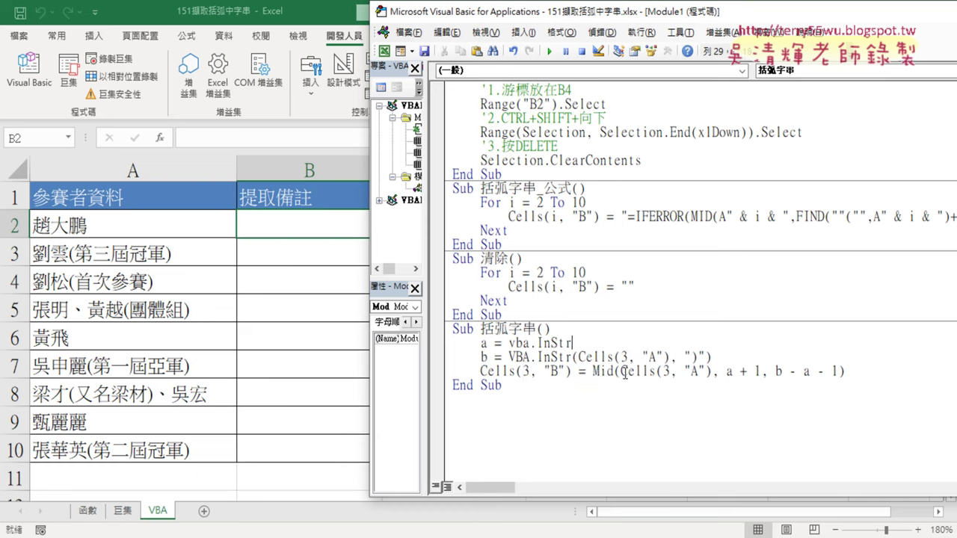
{"action": "type", "text": "("}
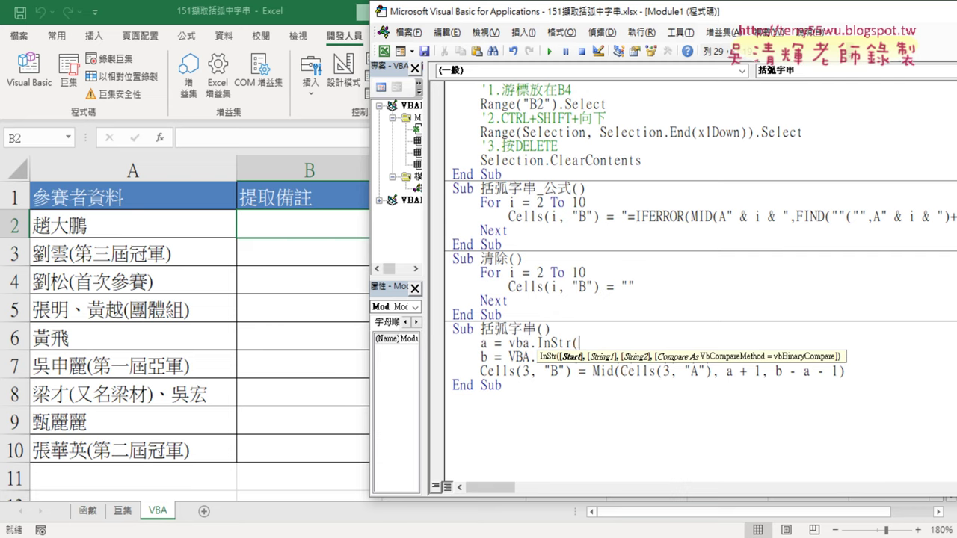
{"action": "type", "text": "cell"}
{"action": "type", "text": "s("}
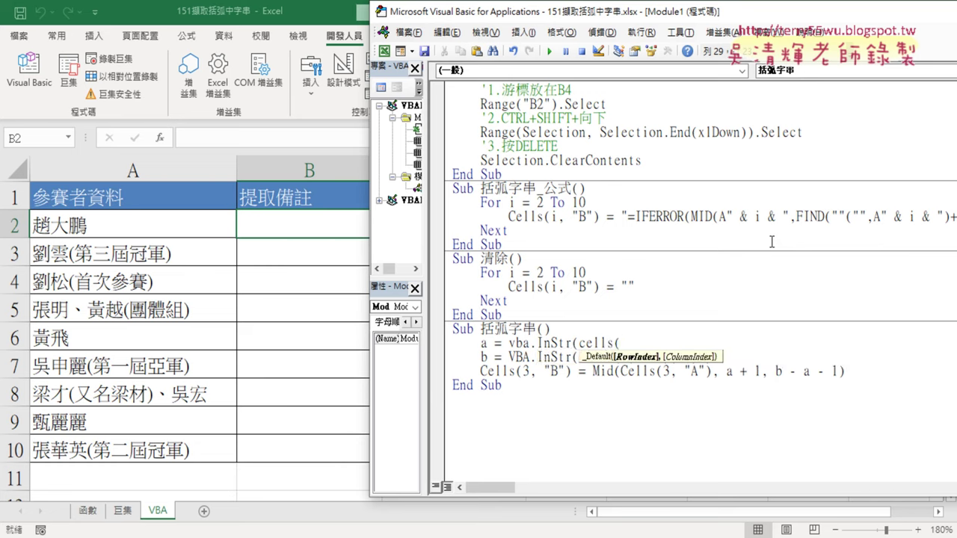
{"action": "type", "text": "3,\""}
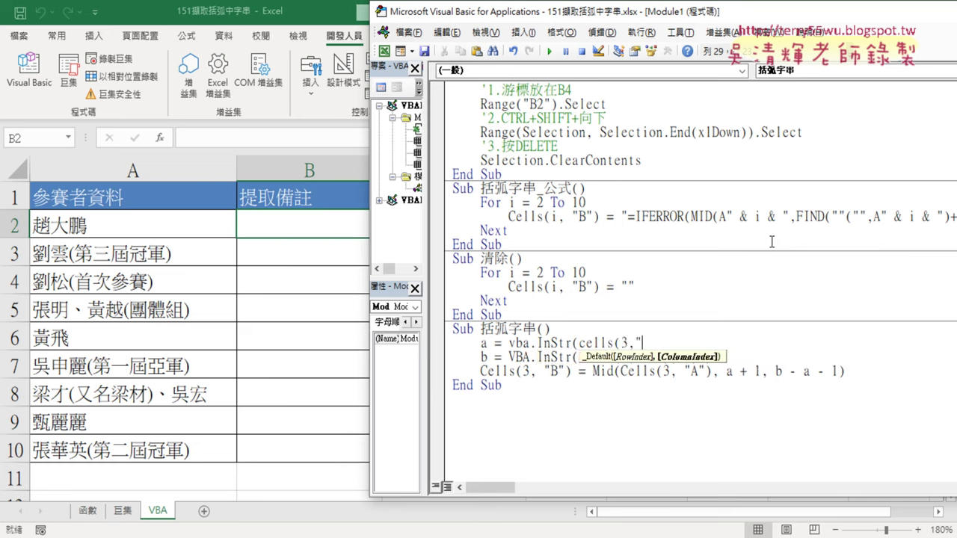
{"action": "type", "text": "A\")"}
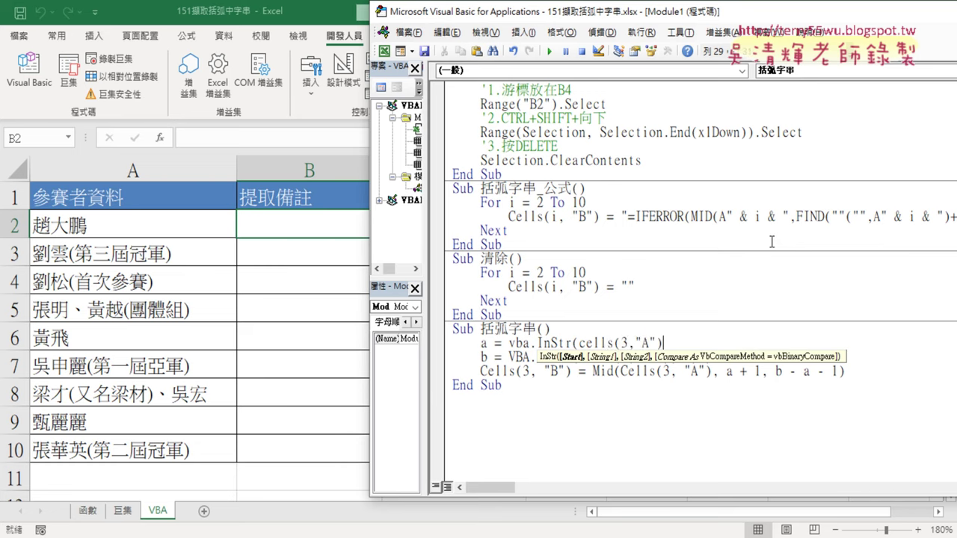
{"action": "type", "text": ","}
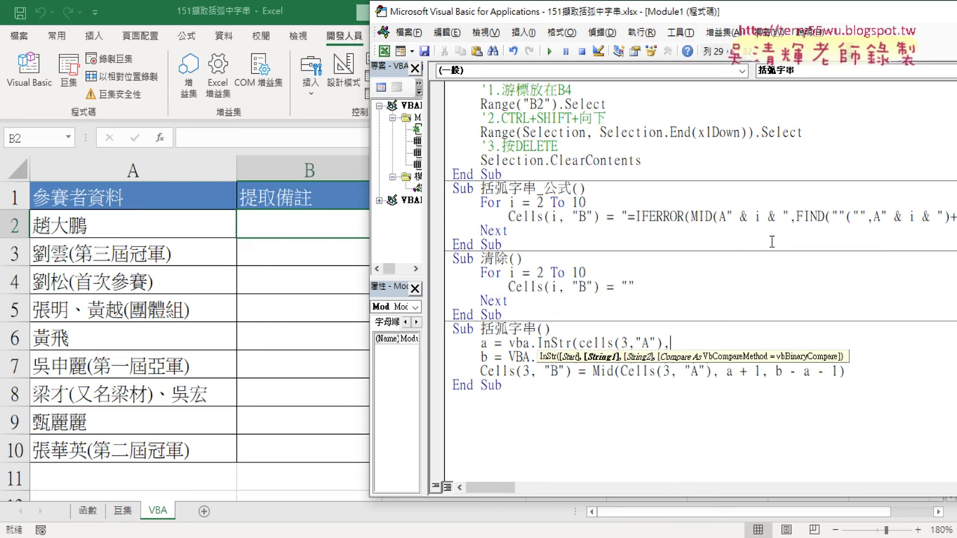
{"action": "type", "text": "\""}
{"action": "type", "text": "("}
{"action": "type", "text": "\")"}
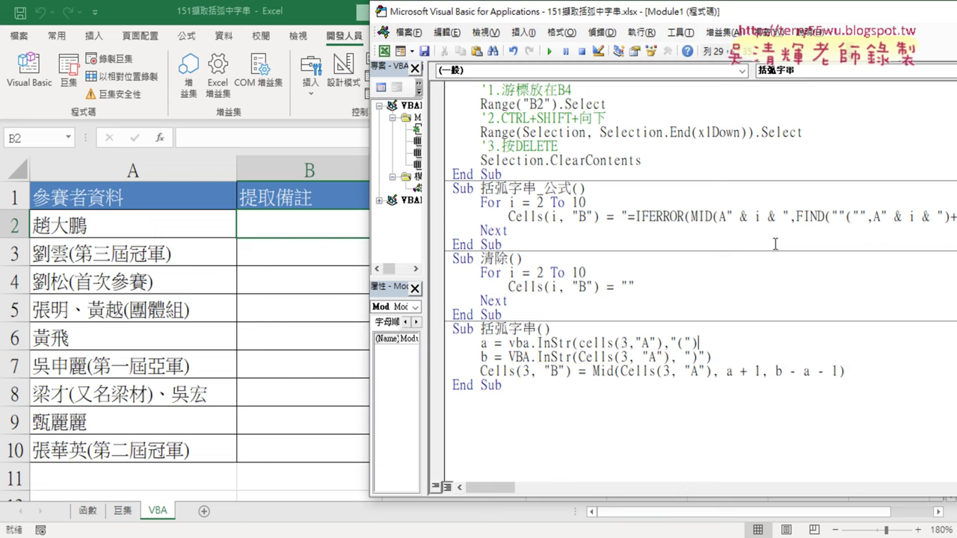
{"action": "left_click", "coordinate": [760, 397]}
{"action": "left_click_drag", "start_coordinate": [711, 343], "coordinate": [508, 343]}
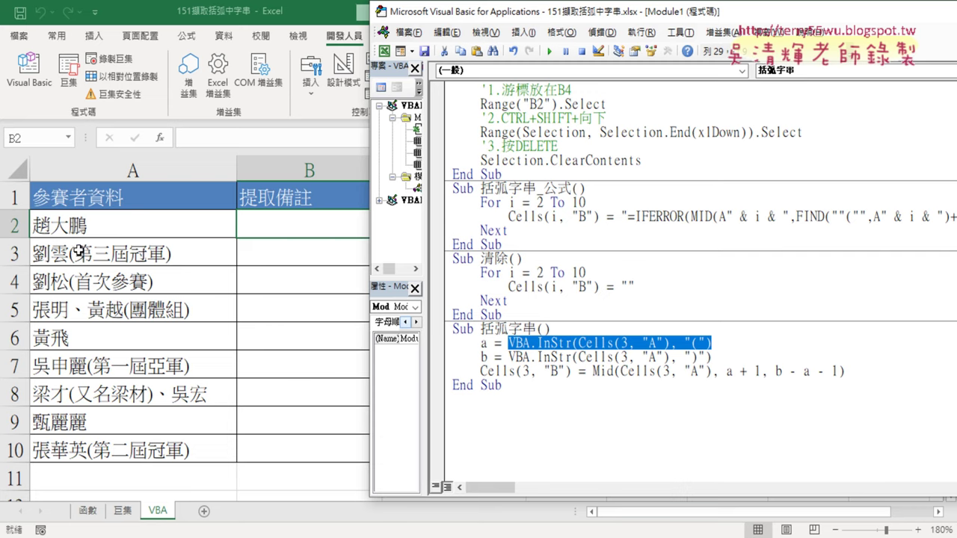
Walk through the code: InStr positions a and b, target Cells(3, "B"), and Mid length b - a - 1
{"action": "left_click_drag", "start_coordinate": [712, 358], "coordinate": [509, 358]}
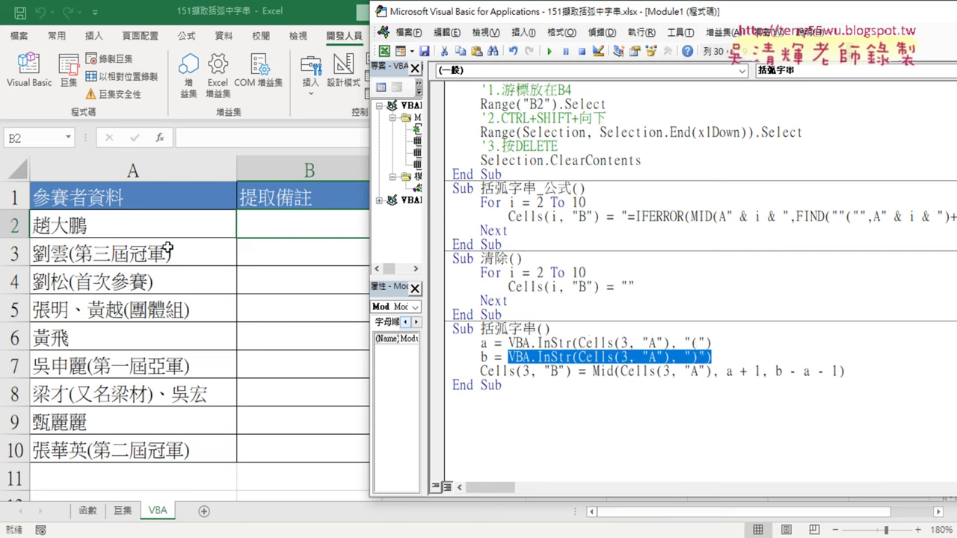
{"action": "left_click", "coordinate": [485, 342]}
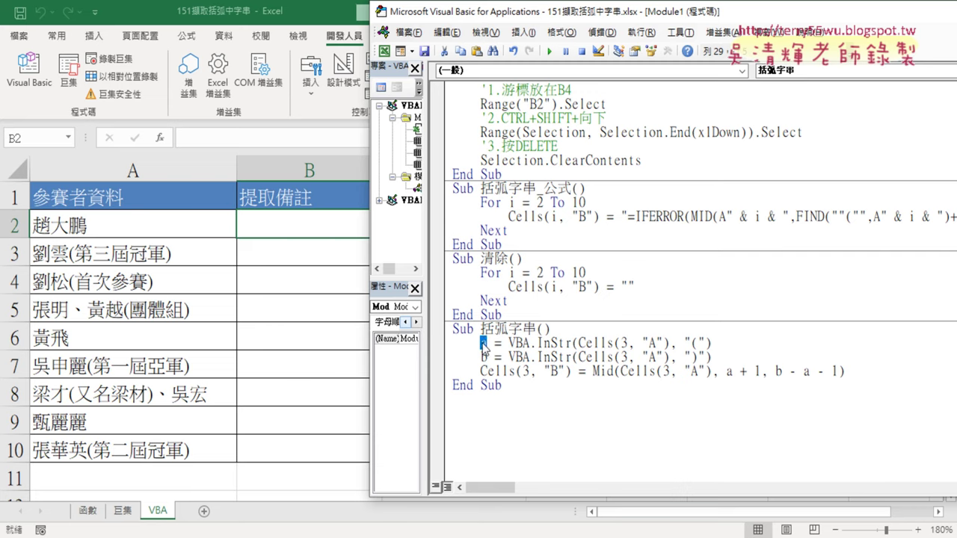
{"action": "left_click_drag", "start_coordinate": [486, 359], "coordinate": [485, 344]}
{"action": "left_click", "coordinate": [484, 344]}
{"action": "left_click_drag", "start_coordinate": [571, 371], "coordinate": [481, 371]}
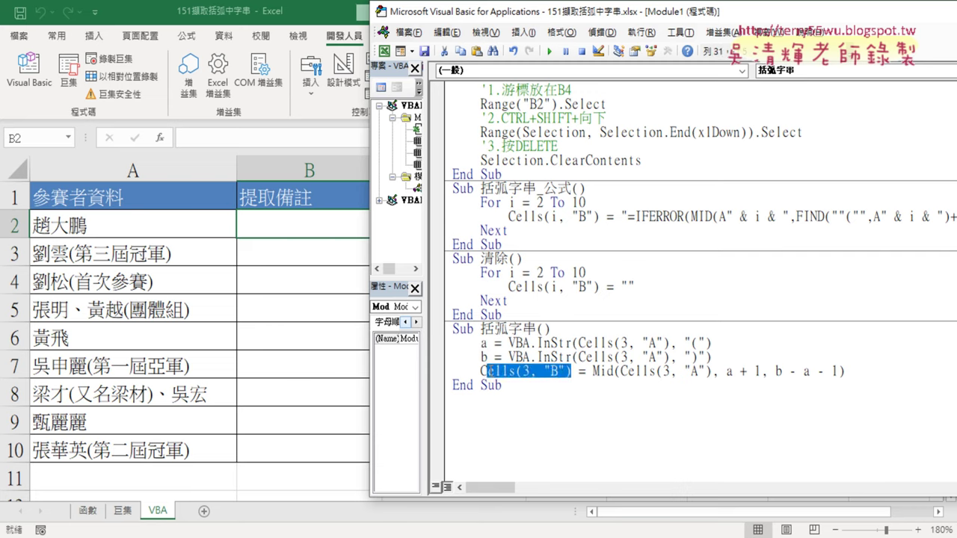
{"action": "left_click_drag", "start_coordinate": [593, 371], "coordinate": [761, 372]}
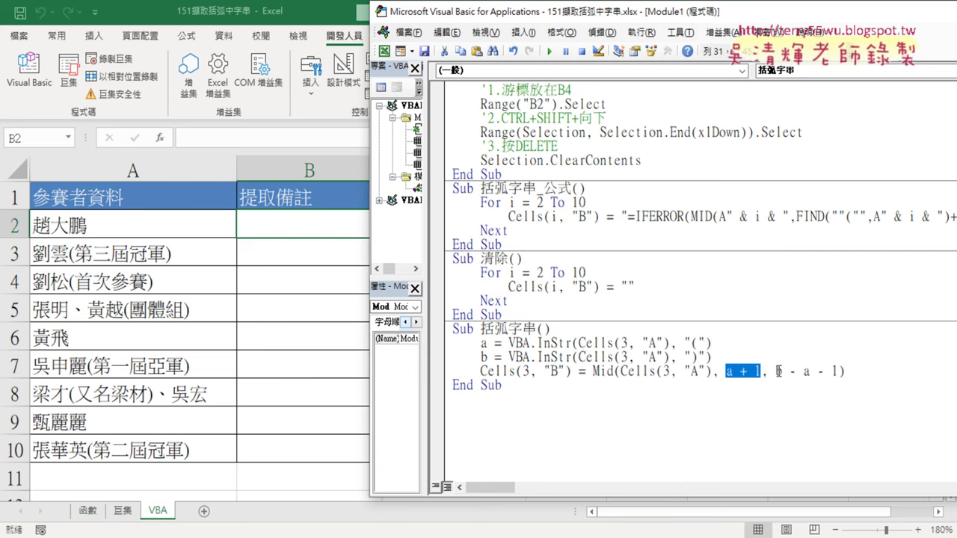
{"action": "left_click_drag", "start_coordinate": [775, 372], "coordinate": [817, 371]}
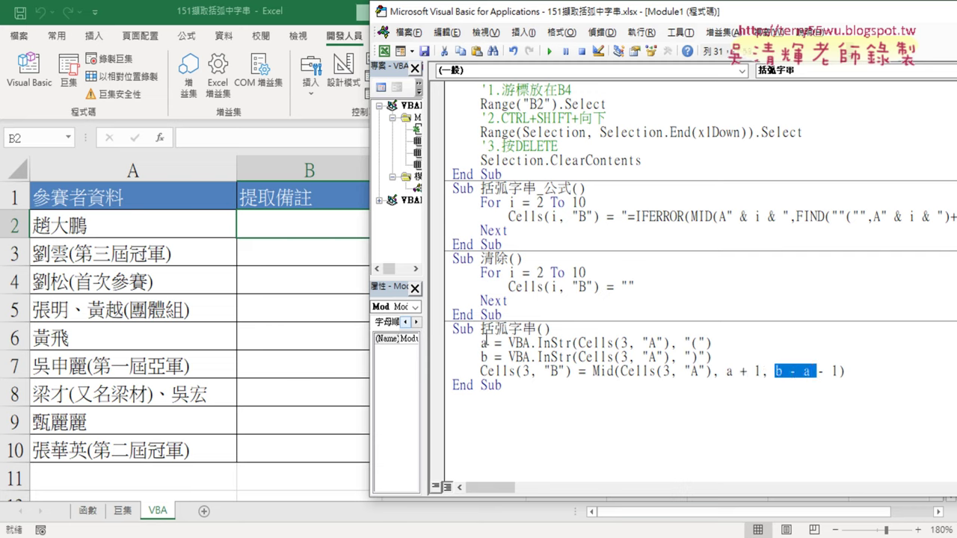
{"action": "left_click_drag", "start_coordinate": [838, 372], "coordinate": [775, 372]}
{"action": "left_click", "coordinate": [853, 371]}
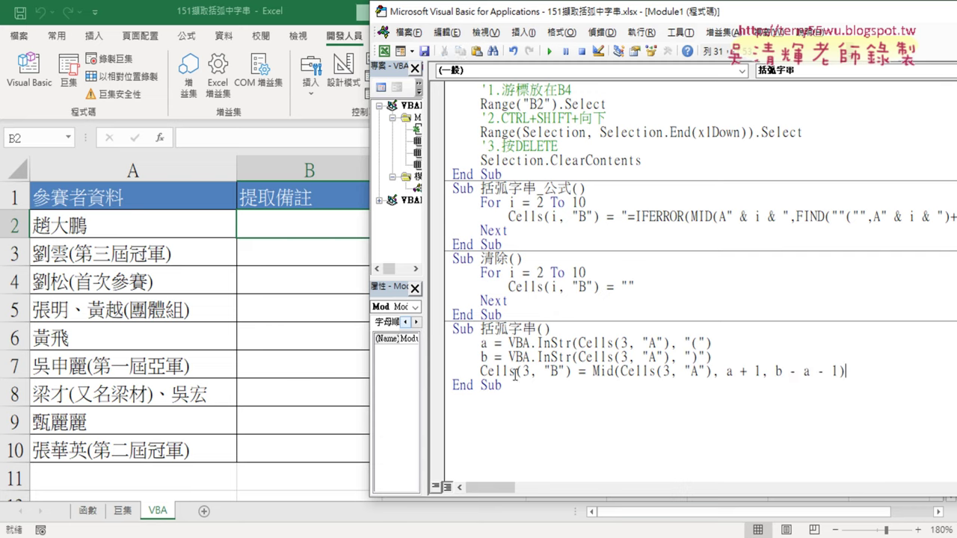
Run 括弧字串 and confirm B3 shows 第三屆冠軍, noting the fixed row 3
{"action": "left_click", "coordinate": [566, 371]}
{"action": "left_click", "coordinate": [552, 52]}
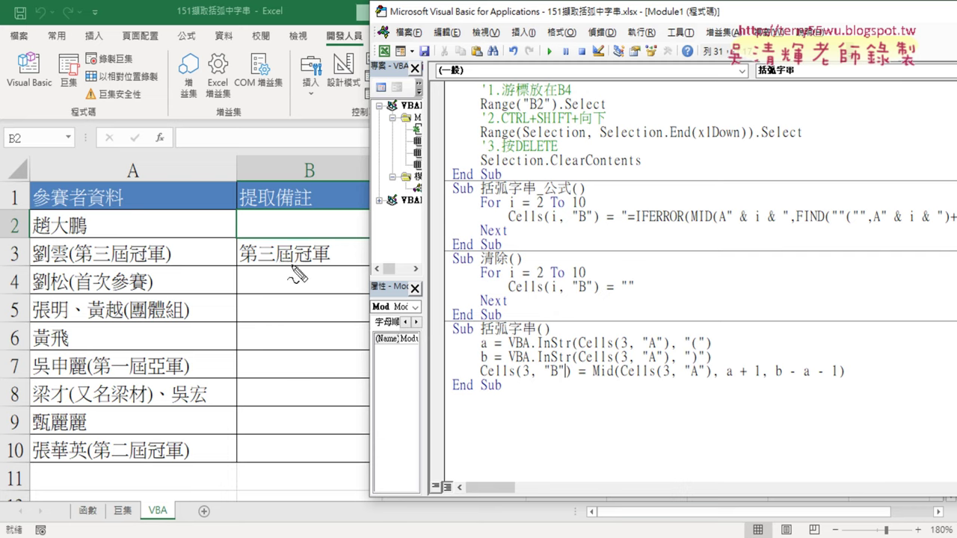
{"action": "mouse_move", "coordinate": [299, 275]}
{"action": "left_mouse_down"}
{"action": "mouse_move", "coordinate": [302, 241]}
{"action": "mouse_move", "coordinate": [313, 270]}
{"action": "left_mouse_up"}
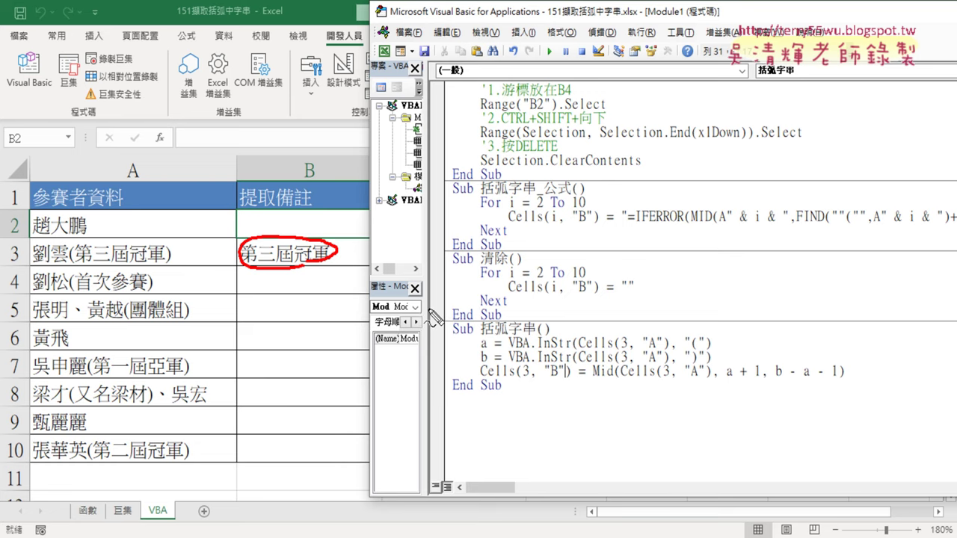
{"action": "key", "text": "Escape"}
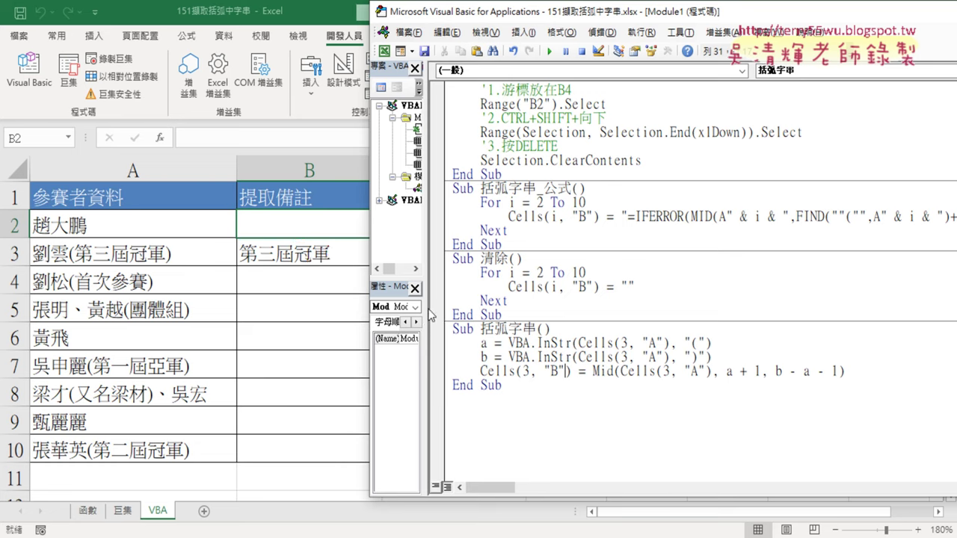
{"action": "double_click", "coordinate": [527, 371]}
Wrap the three statements in a For i = 2 To 10 … Next loop and indent them
{"action": "left_click", "coordinate": [627, 342]}
{"action": "left_click", "coordinate": [604, 330]}
{"action": "key", "text": "Return"}
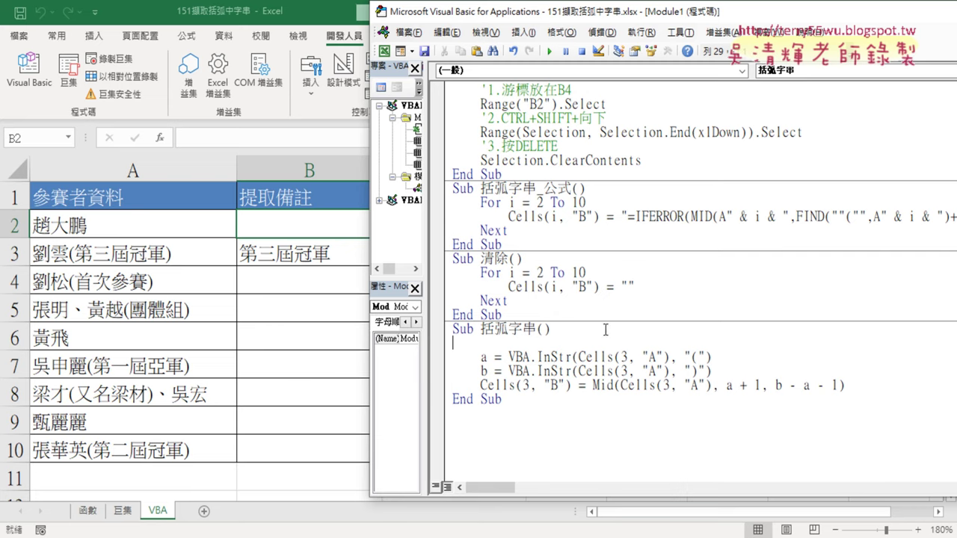
{"action": "mouse_move", "coordinate": [586, 202]}
{"action": "left_mouse_down"}
{"action": "mouse_move", "coordinate": [452, 202]}
{"action": "mouse_move", "coordinate": [455, 346]}
{"action": "left_mouse_up"}
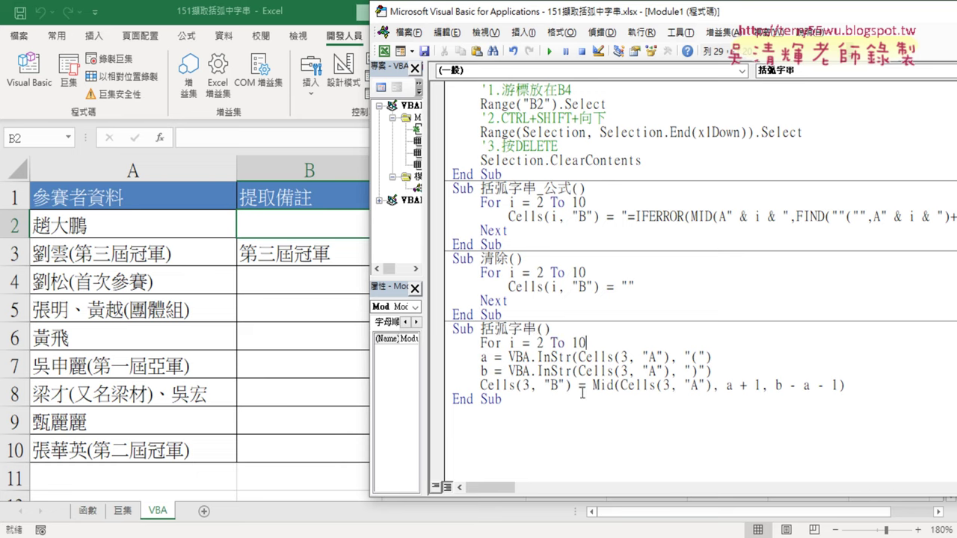
{"action": "left_click", "coordinate": [867, 386]}
{"action": "key", "text": "Return"}
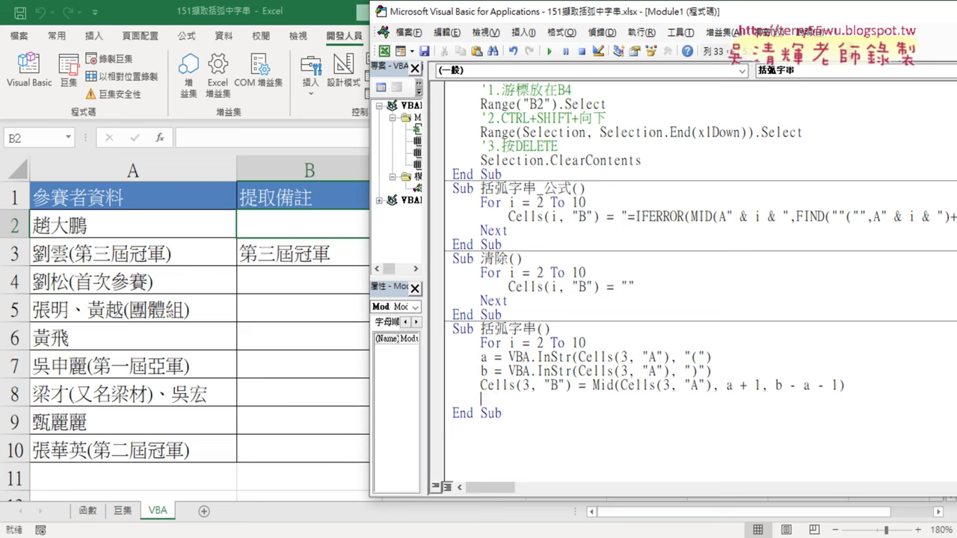
{"action": "type", "text": "next"}
{"action": "left_click_drag", "start_coordinate": [847, 386], "coordinate": [453, 357]}
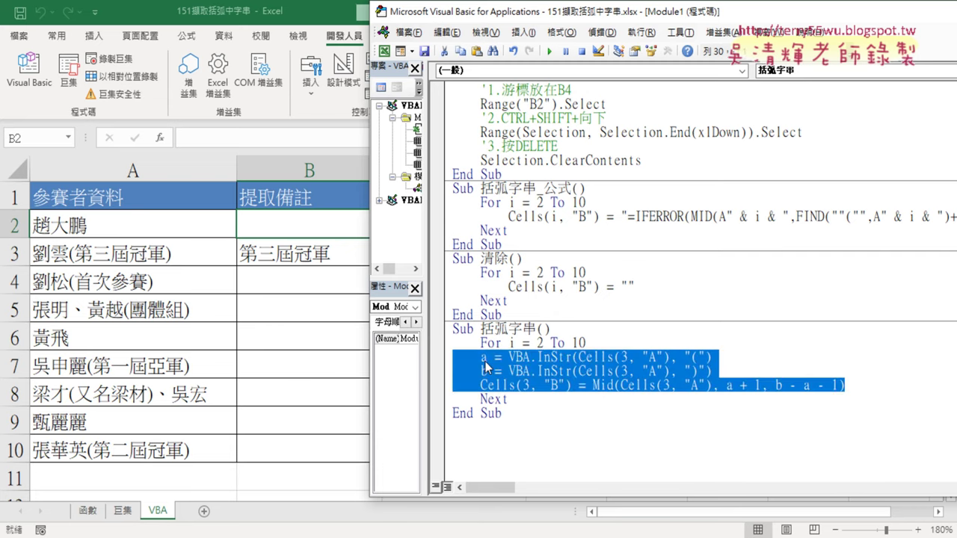
{"action": "key", "text": "Tab"}
{"action": "left_click", "coordinate": [715, 358]}
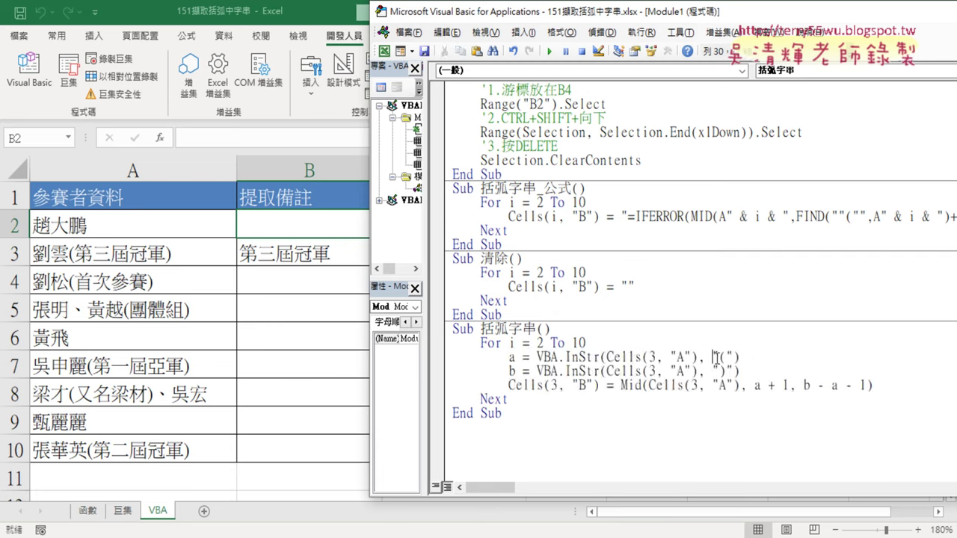
Replace each row number 3 with i in the four Cells references
{"action": "double_click", "coordinate": [654, 357]}
{"action": "type", "text": "i"}
{"action": "double_click", "coordinate": [650, 371]}
{"action": "type", "text": "i"}
{"action": "double_click", "coordinate": [558, 385]}
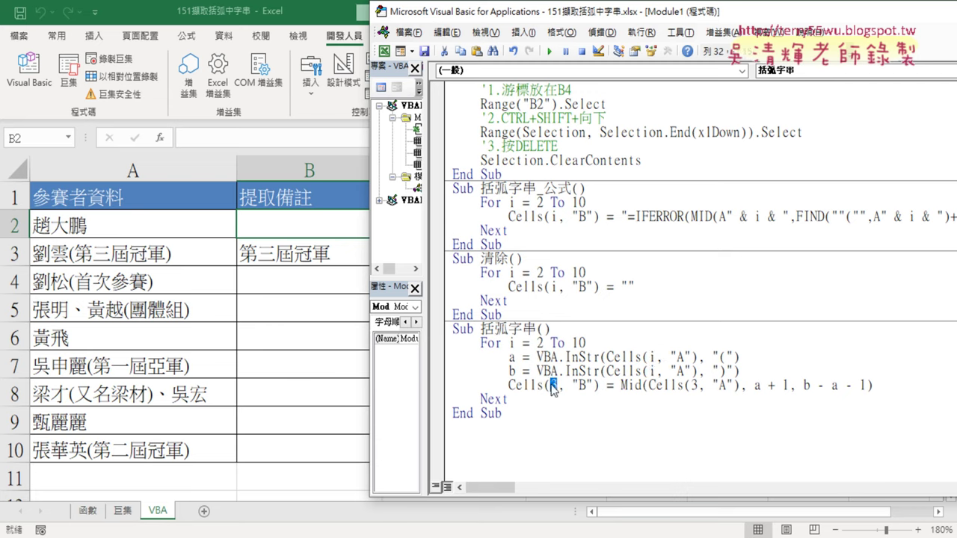
{"action": "type", "text": "i"}
{"action": "double_click", "coordinate": [697, 386]}
{"action": "type", "text": "i"}
Run the 清除 macro to empty column B
{"action": "left_click", "coordinate": [532, 286]}
{"action": "left_click", "coordinate": [550, 51]}
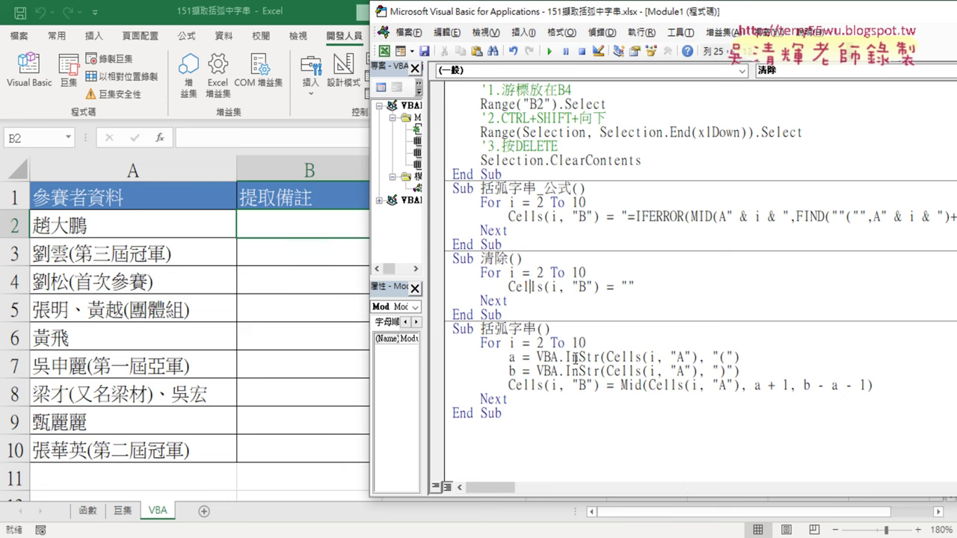
{"action": "left_click", "coordinate": [573, 370]}
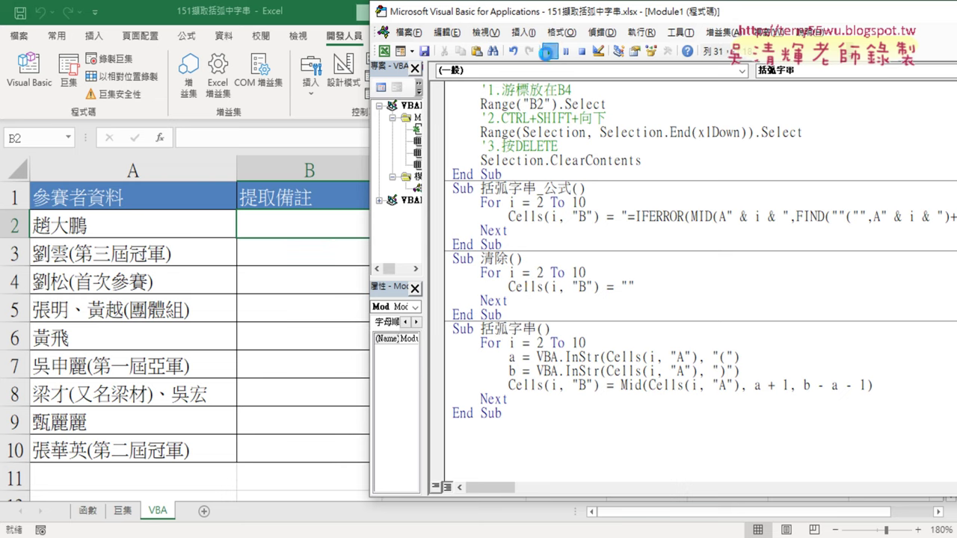
{"action": "left_click", "coordinate": [548, 51]}
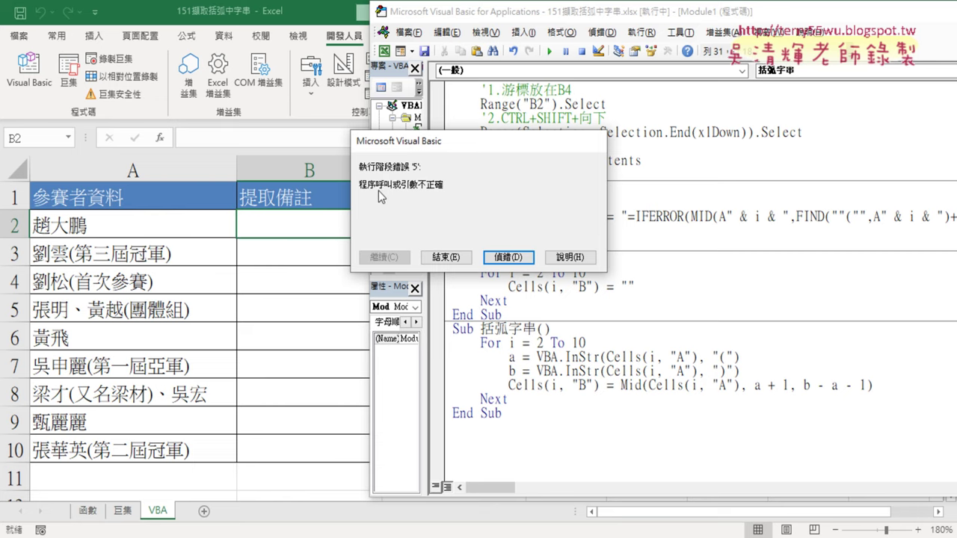
{"action": "left_click", "coordinate": [521, 259]}
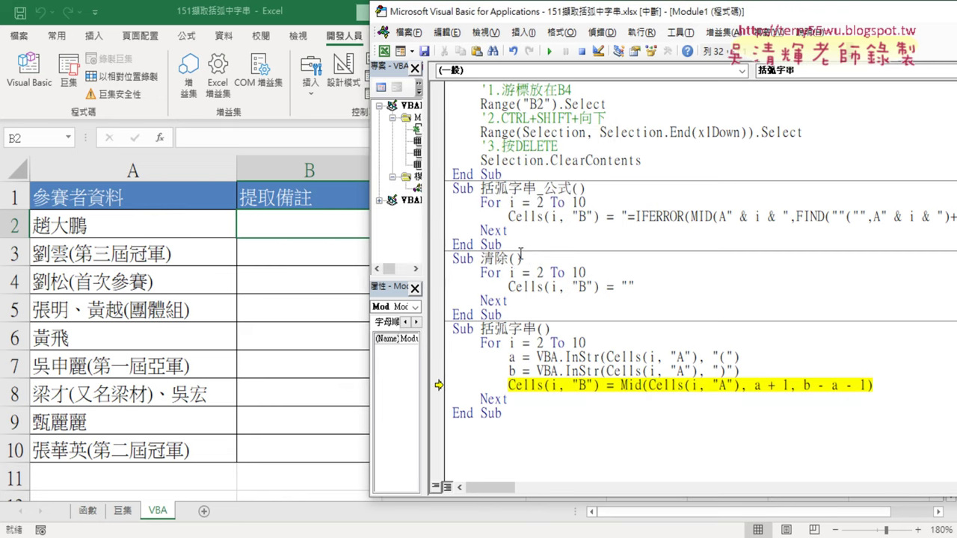
{"action": "mouse_move", "coordinate": [512, 358]}
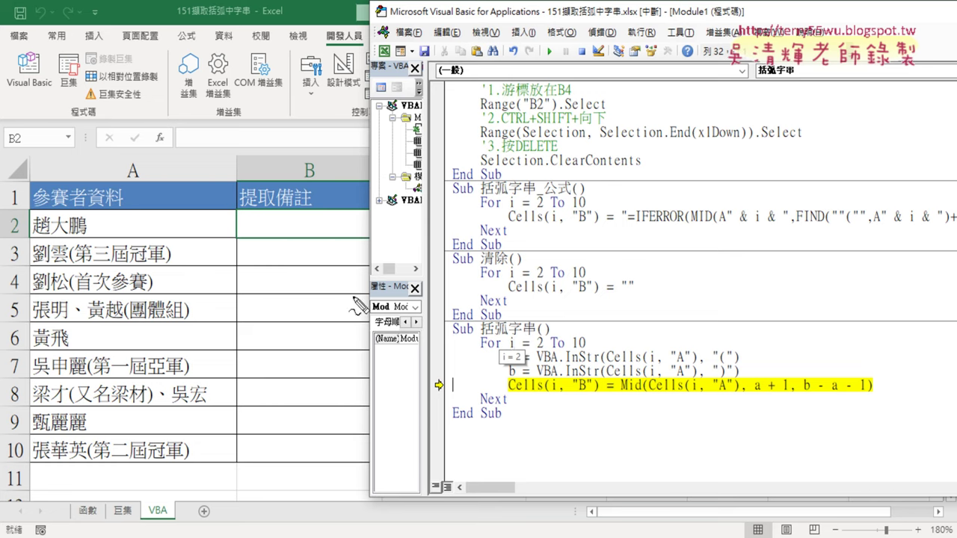
{"action": "left_click_drag", "start_coordinate": [54, 243], "coordinate": [82, 245]}
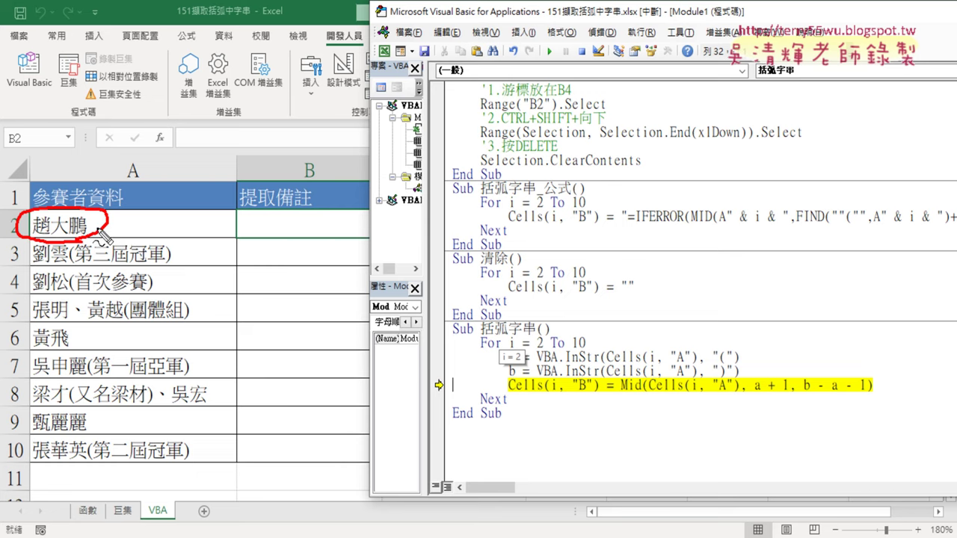
{"action": "left_click_drag", "start_coordinate": [493, 348], "coordinate": [503, 366]}
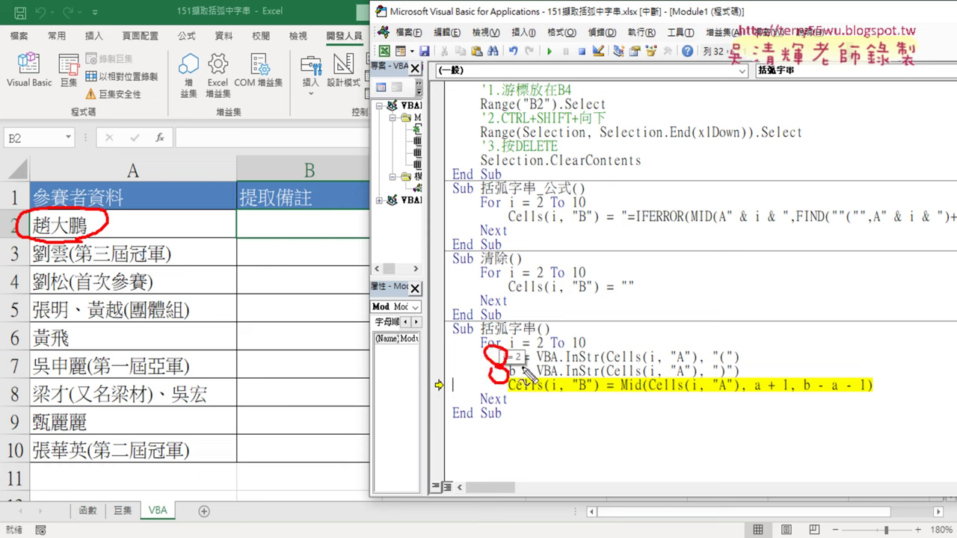
{"action": "key", "text": "Escape"}
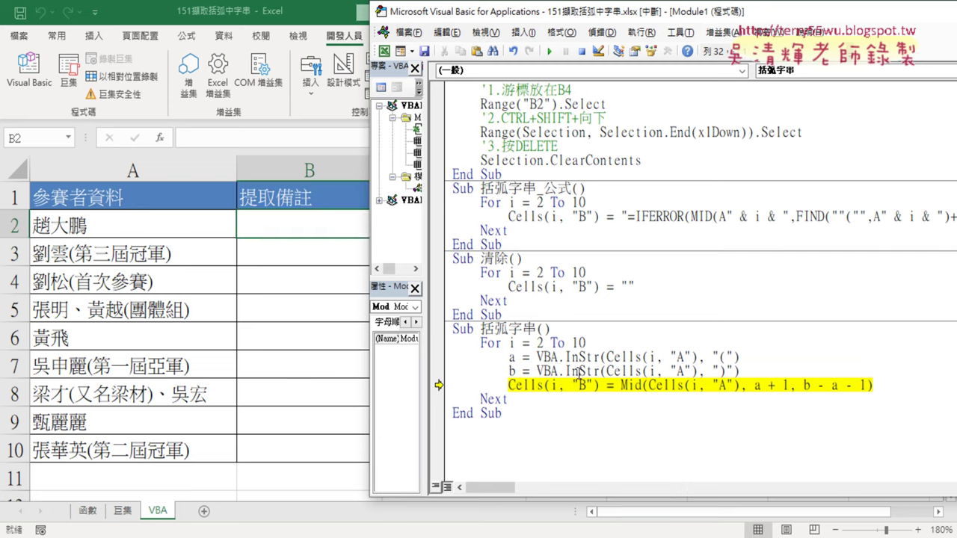
Inspect b - a (evaluates to -1), then insert an empty line after the b = VBA.InStr line
{"action": "left_click_drag", "start_coordinate": [804, 384], "coordinate": [869, 384]}
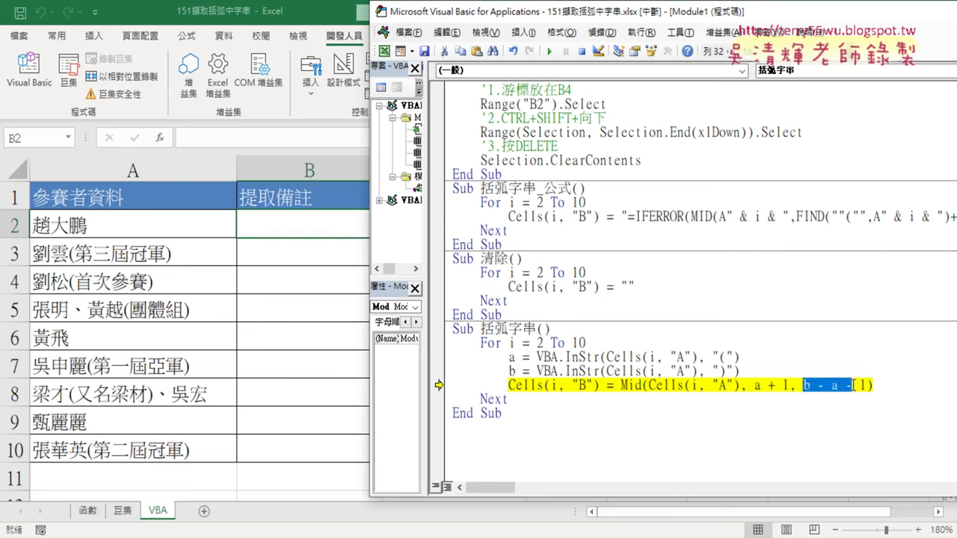
{"action": "mouse_move", "coordinate": [836, 396]}
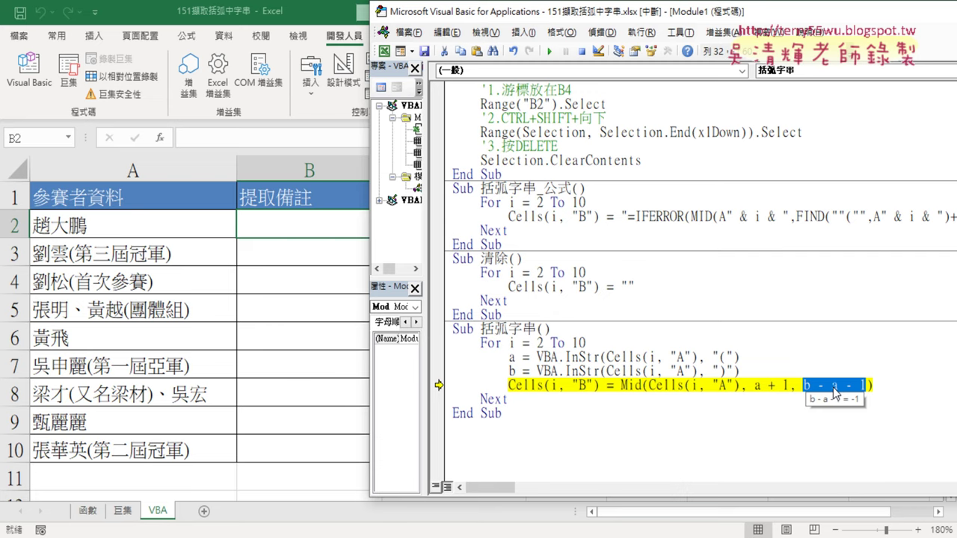
{"action": "left_click", "coordinate": [779, 371]}
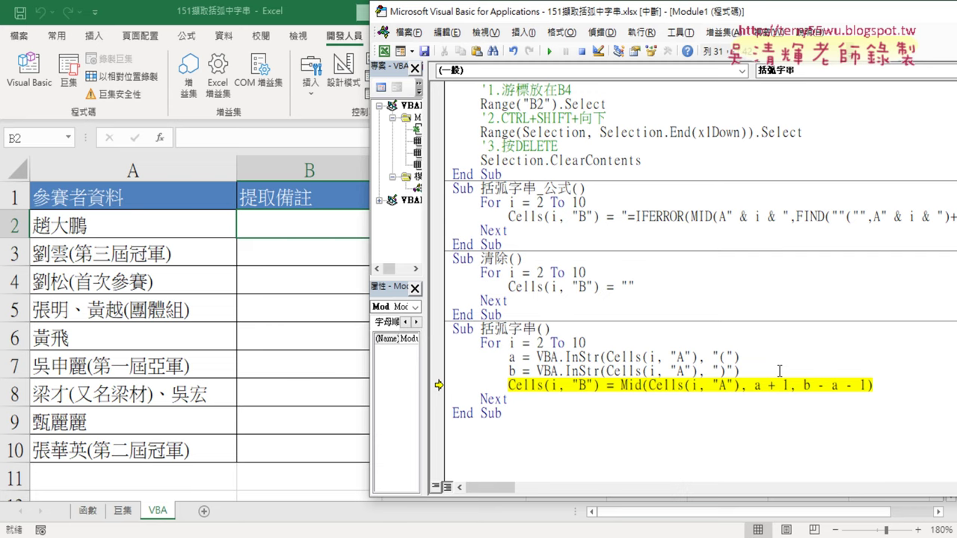
{"action": "key", "text": "Return"}
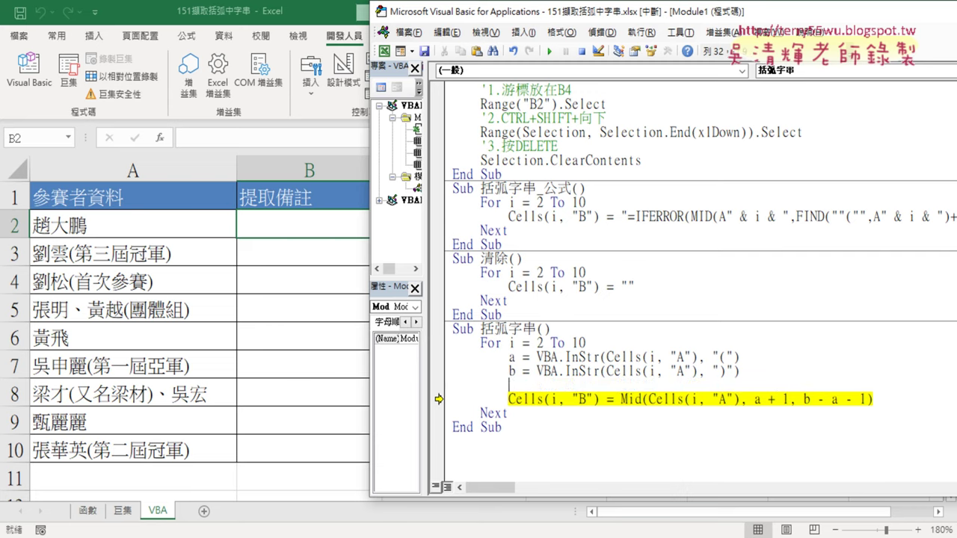
Add If a <> 0 Then above the Mid assignment and End If below it
{"action": "type", "text": "if "}
{"action": "type", "text": "a "}
{"action": "type", "text": "<>"}
{"action": "type", "text": "0 "}
{"action": "type", "text": "the"}
{"action": "type", "text": "n"}
{"action": "left_click", "coordinate": [887, 401]}
{"action": "key", "text": "Return"}
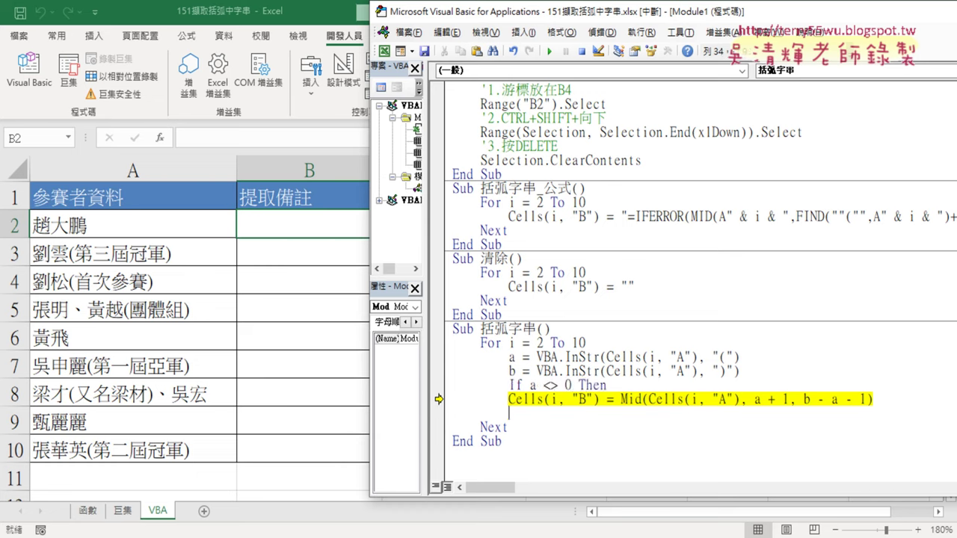
{"action": "type", "text": "en"}
{"action": "type", "text": "d i"}
{"action": "type", "text": "f"}
{"action": "left_click", "coordinate": [516, 385]}
{"action": "left_click", "coordinate": [525, 414]}
Move the execution point to the If line, check a's value, and step past it with F8
{"action": "left_click_drag", "start_coordinate": [529, 385], "coordinate": [572, 385]}
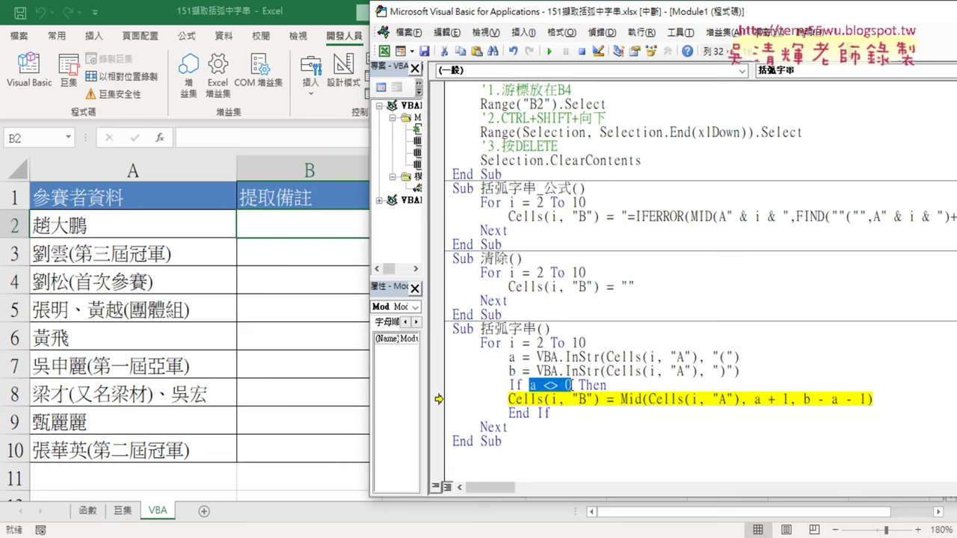
{"action": "left_click_drag", "start_coordinate": [441, 403], "coordinate": [440, 389]}
{"action": "left_click_drag", "start_coordinate": [440, 390], "coordinate": [439, 385]}
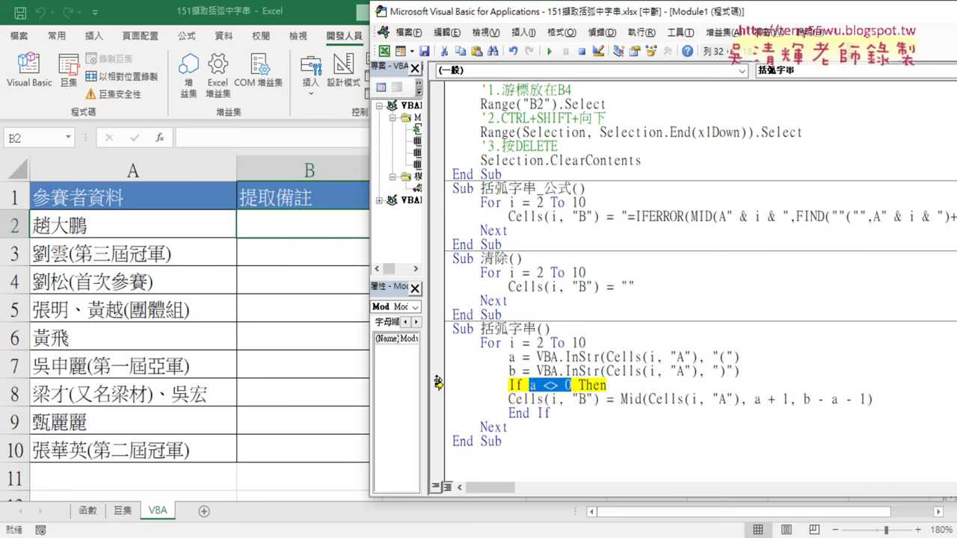
{"action": "left_click", "coordinate": [716, 448]}
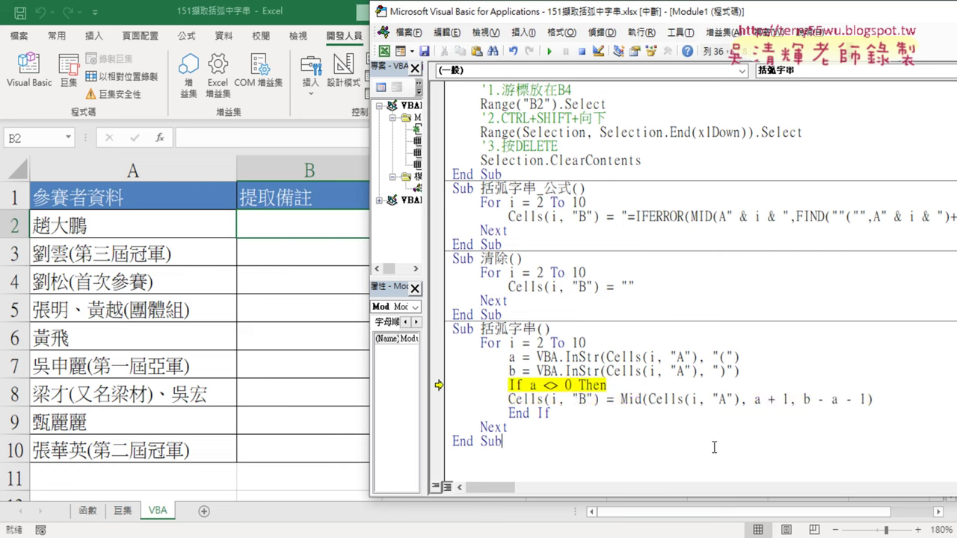
{"action": "mouse_move", "coordinate": [513, 357]}
{"action": "left_click_drag", "start_coordinate": [529, 386], "coordinate": [572, 385]}
{"action": "mouse_move", "coordinate": [566, 395]}
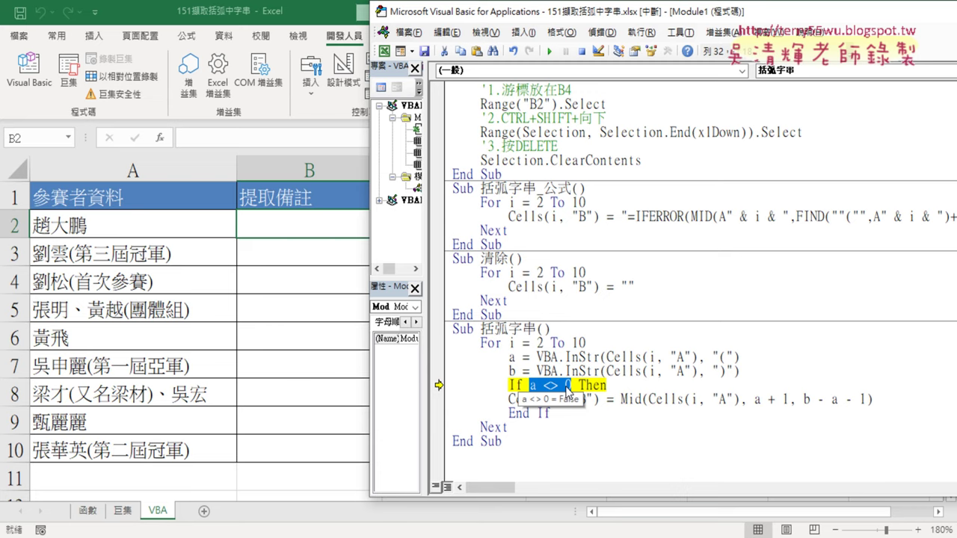
{"action": "key", "text": "F8"}
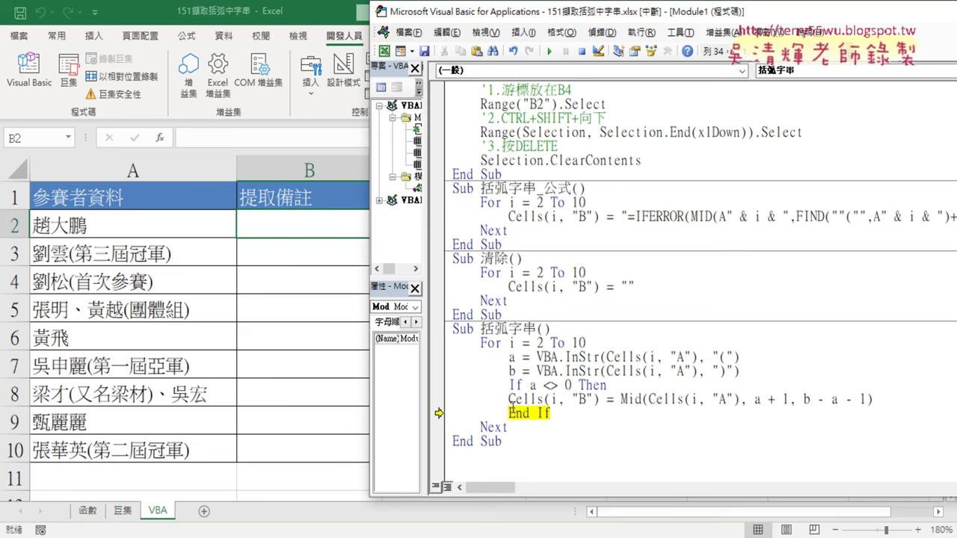
Indent the Mid assignment inside the If block and continue the macro to fill column B
{"action": "left_click", "coordinate": [509, 399]}
{"action": "key", "text": "Tab"}
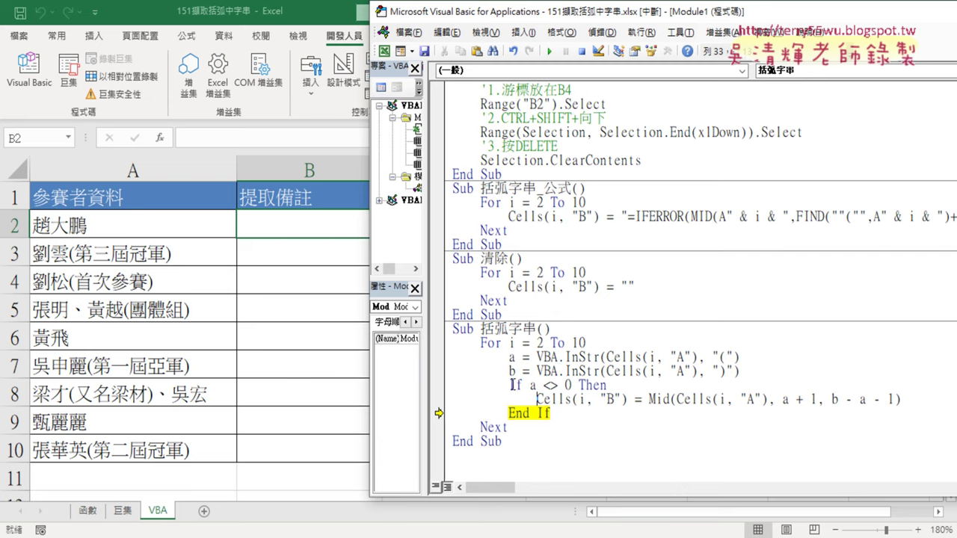
{"action": "left_click_drag", "start_coordinate": [510, 384], "coordinate": [611, 389]}
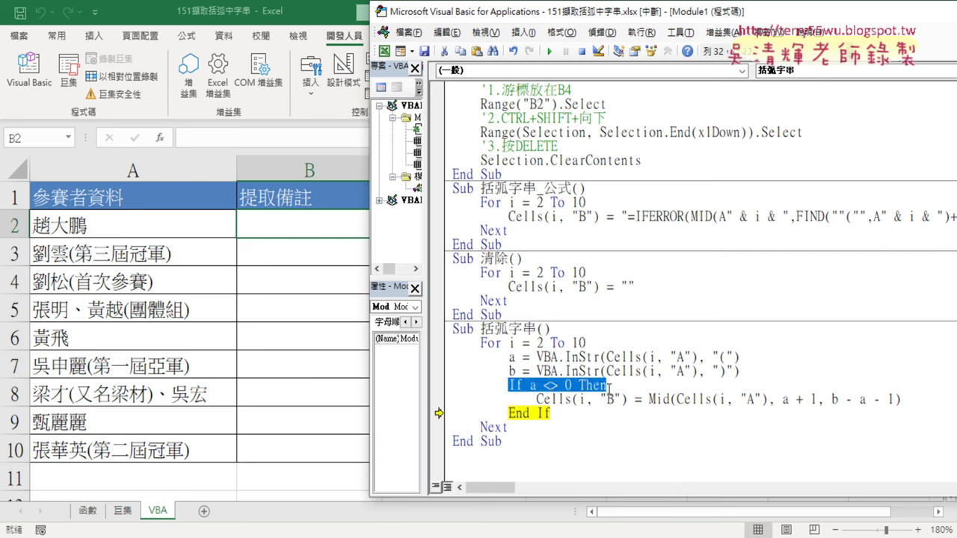
{"action": "left_click", "coordinate": [551, 51]}
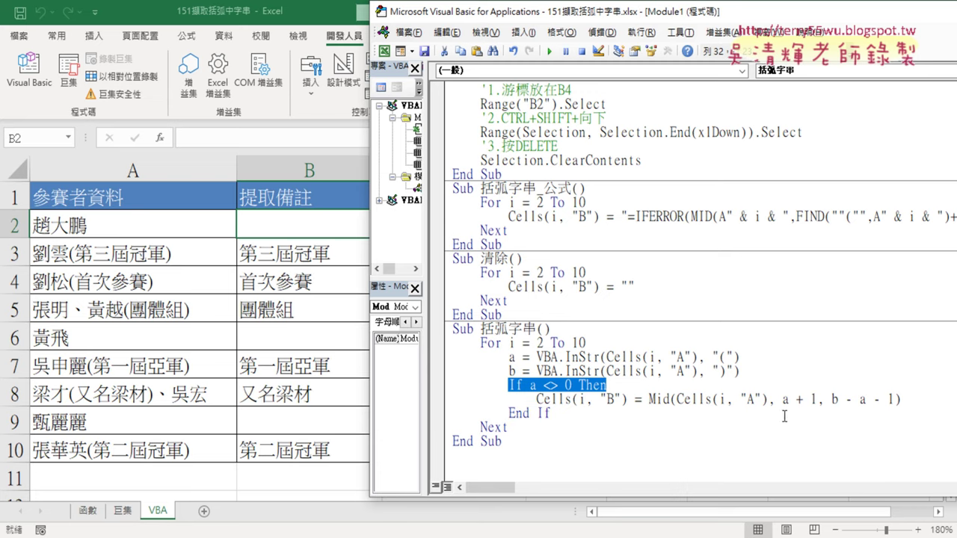
{"action": "mouse_move", "coordinate": [533, 446]}
{"action": "left_mouse_down"}
{"action": "mouse_move", "coordinate": [485, 418]}
{"action": "mouse_move", "coordinate": [456, 330]}
{"action": "left_mouse_up"}
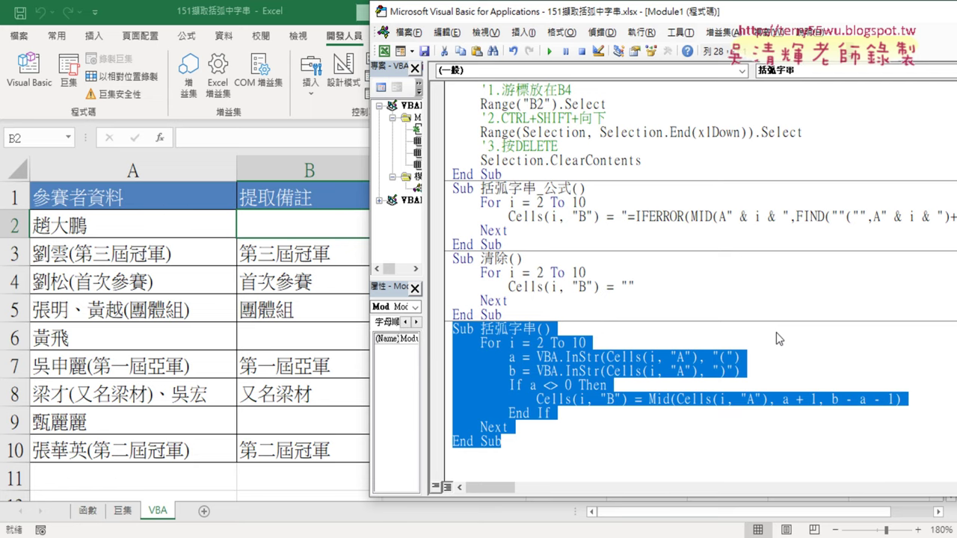
{"action": "left_click", "coordinate": [566, 358]}
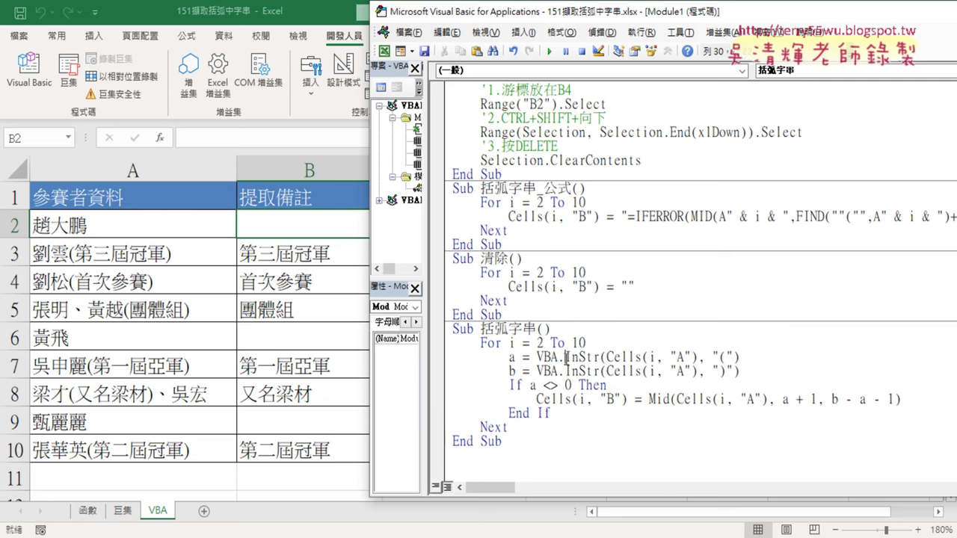
{"action": "mouse_move", "coordinate": [566, 358]}
{"action": "left_mouse_down"}
{"action": "mouse_move", "coordinate": [598, 357]}
{"action": "mouse_move", "coordinate": [508, 385]}
{"action": "left_mouse_up"}
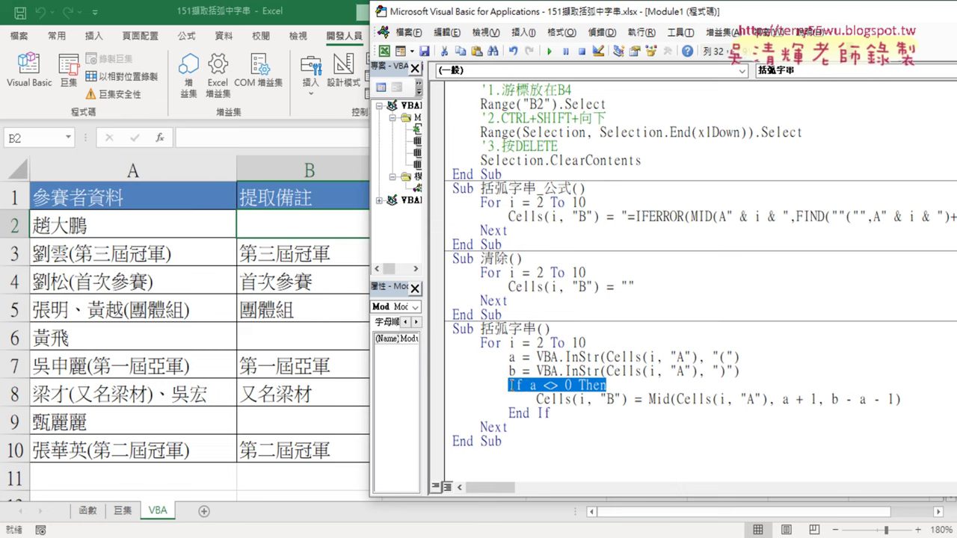
{"action": "left_click", "coordinate": [519, 412]}
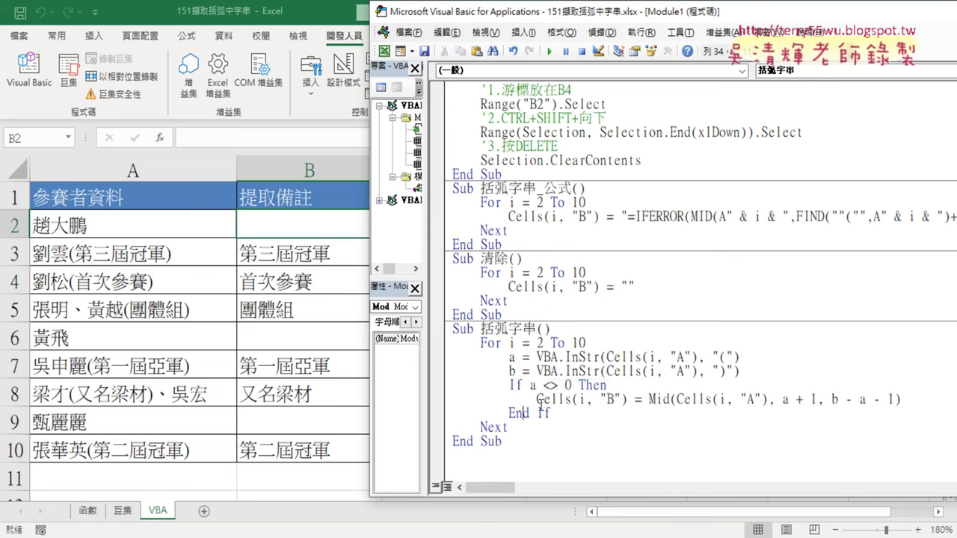
{"action": "double_click", "coordinate": [511, 356]}
{"action": "left_click", "coordinate": [514, 371]}
{"action": "double_click", "coordinate": [513, 371]}
{"action": "double_click", "coordinate": [511, 356]}
{"action": "left_click_drag", "start_coordinate": [530, 385], "coordinate": [578, 385]}
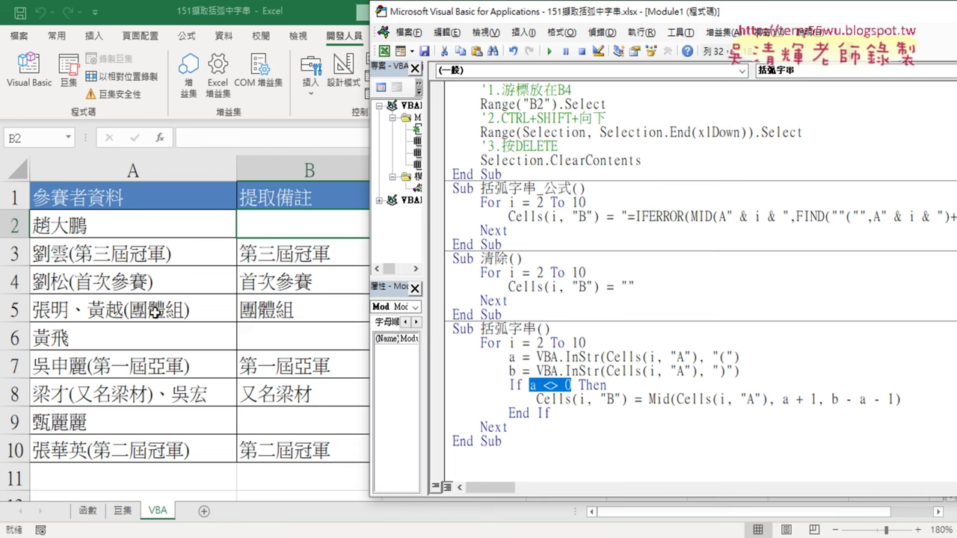
Save as Excel 啟用巨集的活頁簿 151擷取括弧中字串.xlsm, replacing the existing file
{"action": "left_click", "coordinate": [24, 35]}
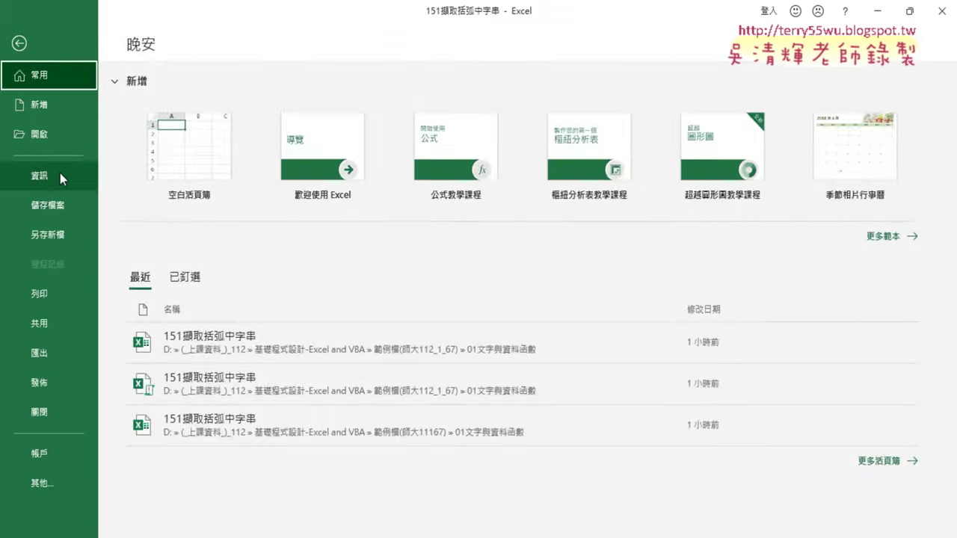
{"action": "left_click", "coordinate": [48, 234]}
{"action": "left_click", "coordinate": [261, 253]}
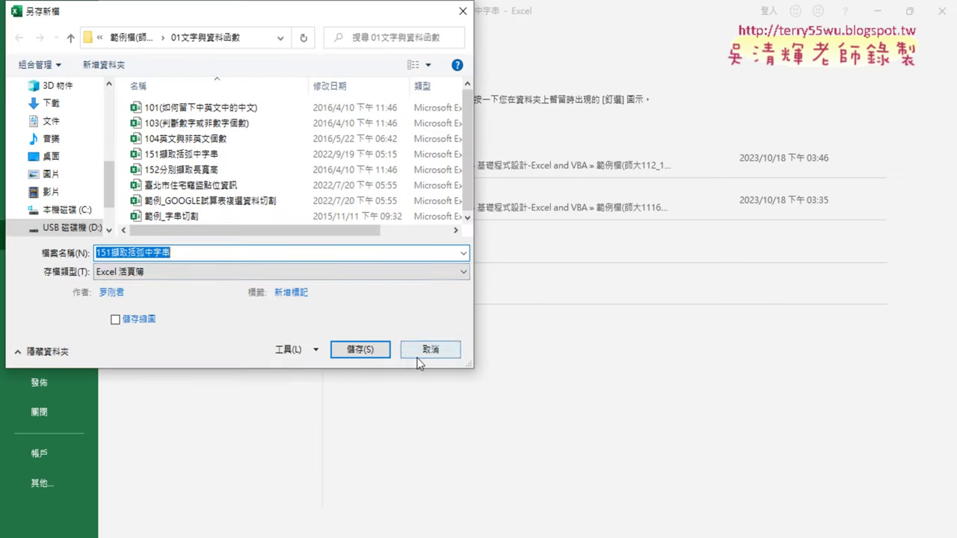
{"action": "left_click", "coordinate": [224, 272]}
{"action": "left_click", "coordinate": [194, 297]}
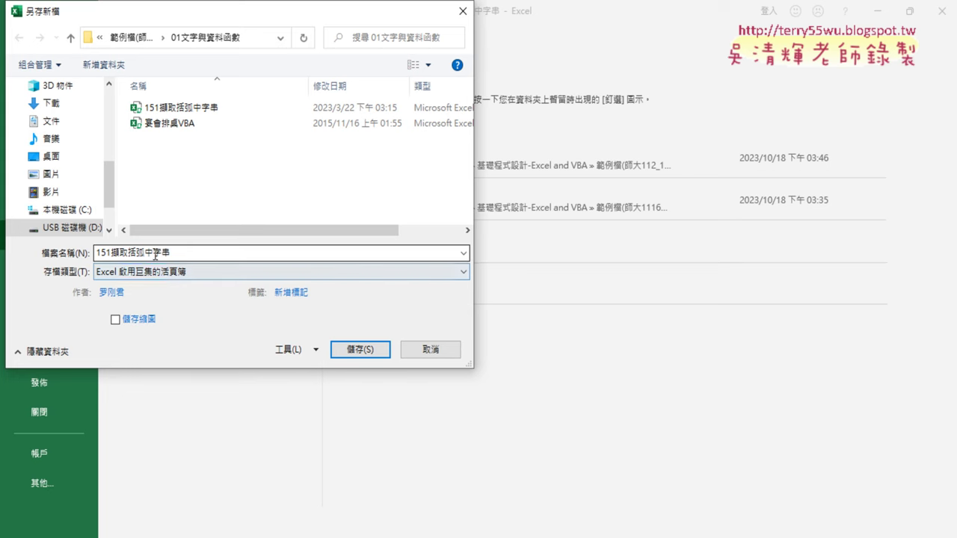
{"action": "left_click", "coordinate": [358, 350]}
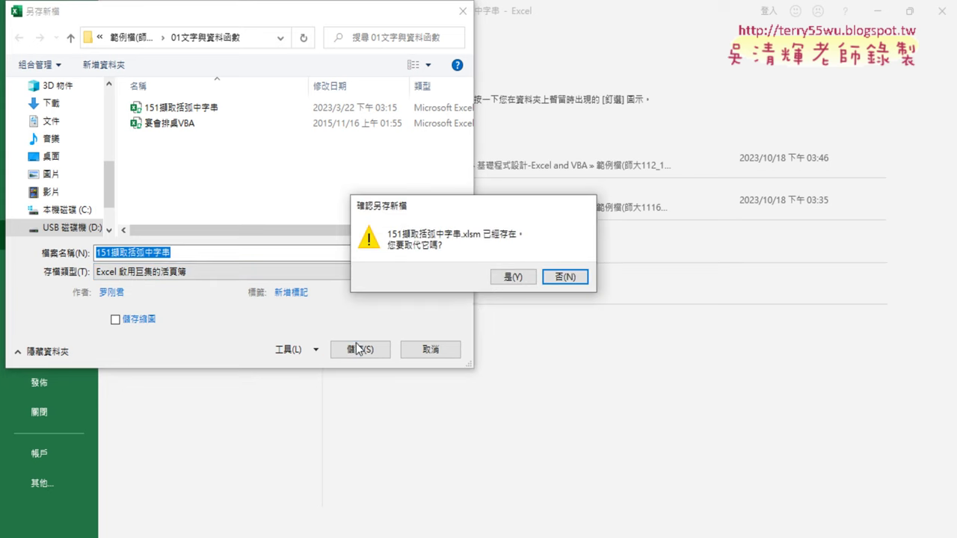
{"action": "left_click", "coordinate": [514, 278]}
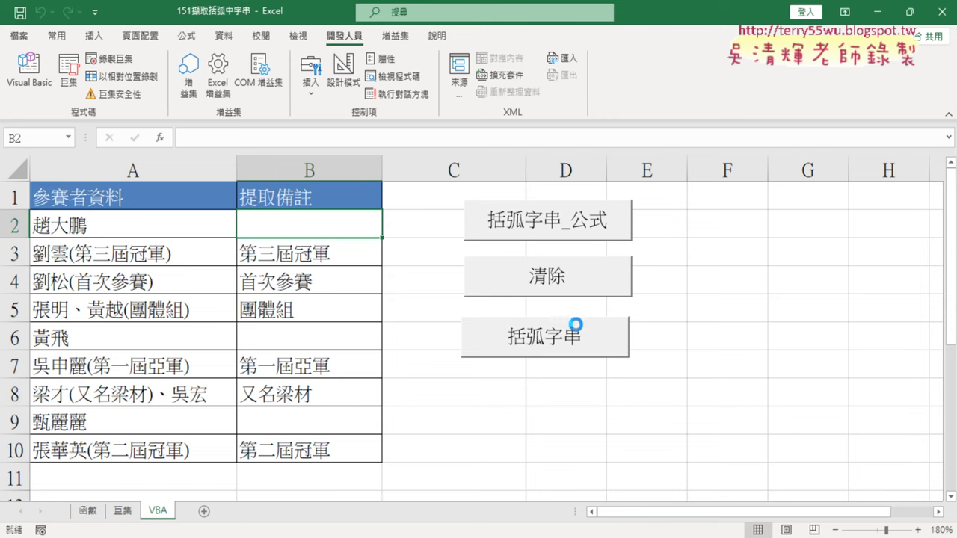